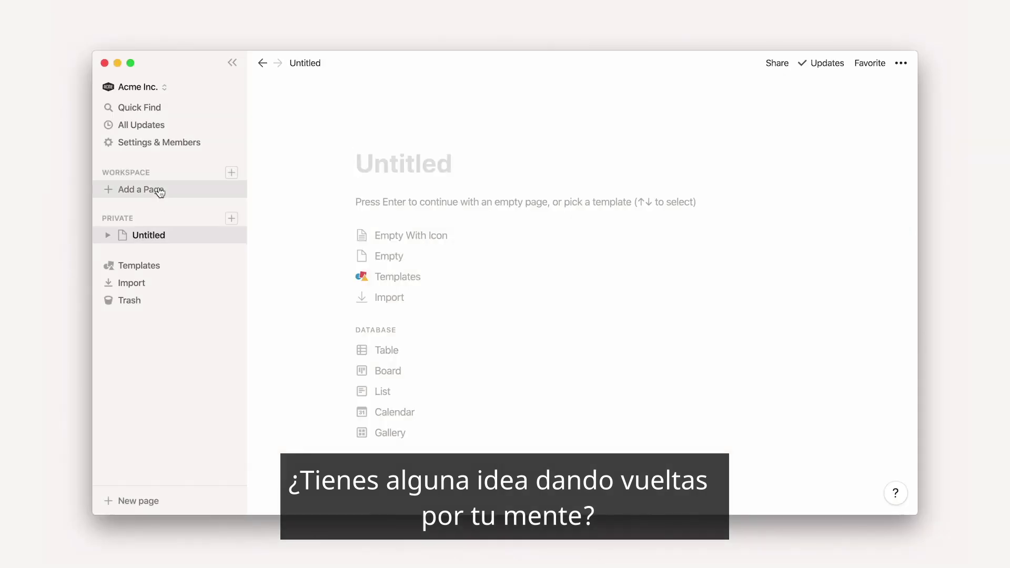
# Add a new Untitled page under Workspace in the sidebar
pyautogui.click(158, 191)
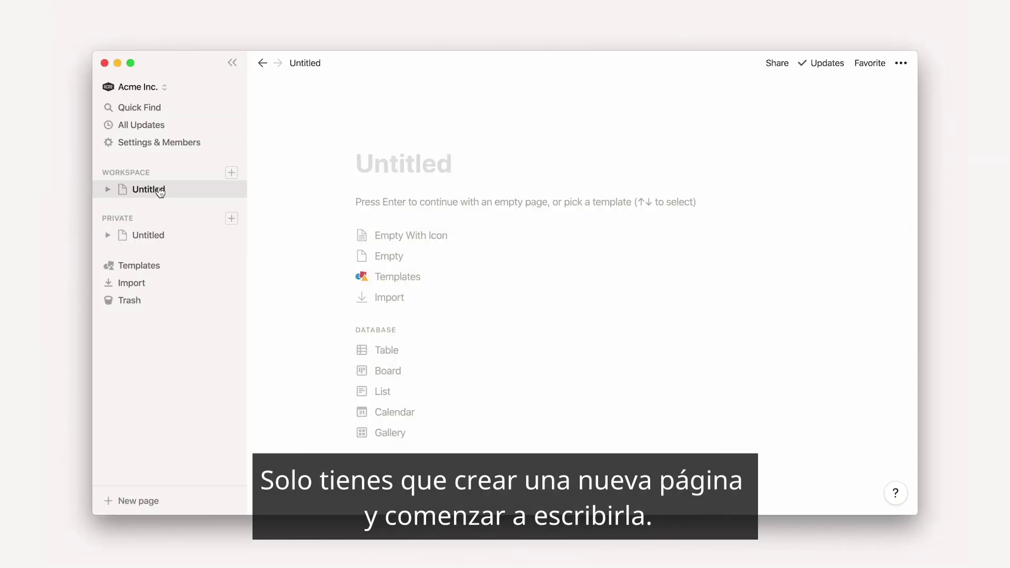
# Start an empty page with an icon titled 'Rimbaud, Verlaine and the green fairy' and write the Camden paragraph
pyautogui.click(356, 234)
pyautogui.write('Rimbaud, Verl')
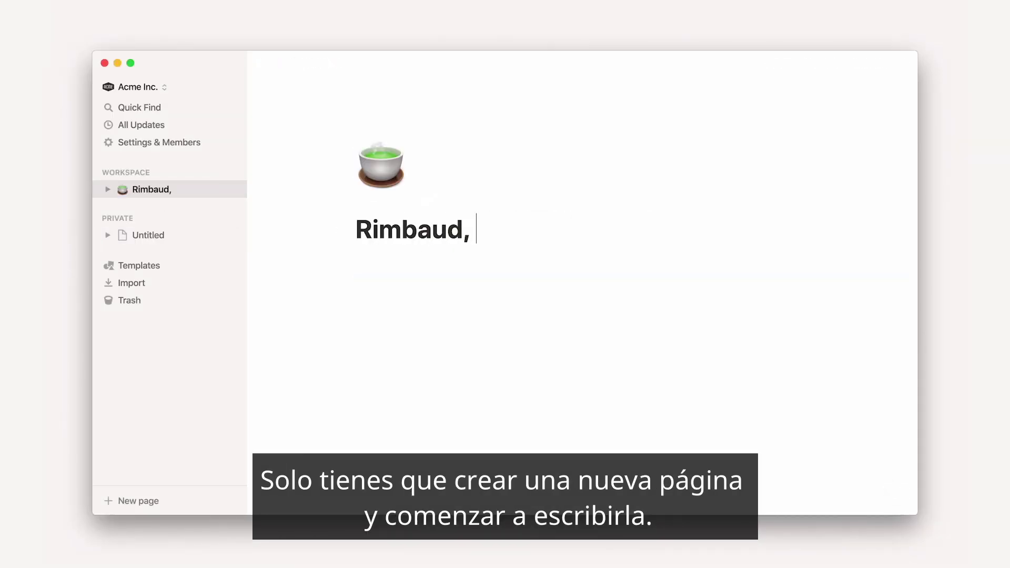
pyautogui.write('aine and the green fairy')
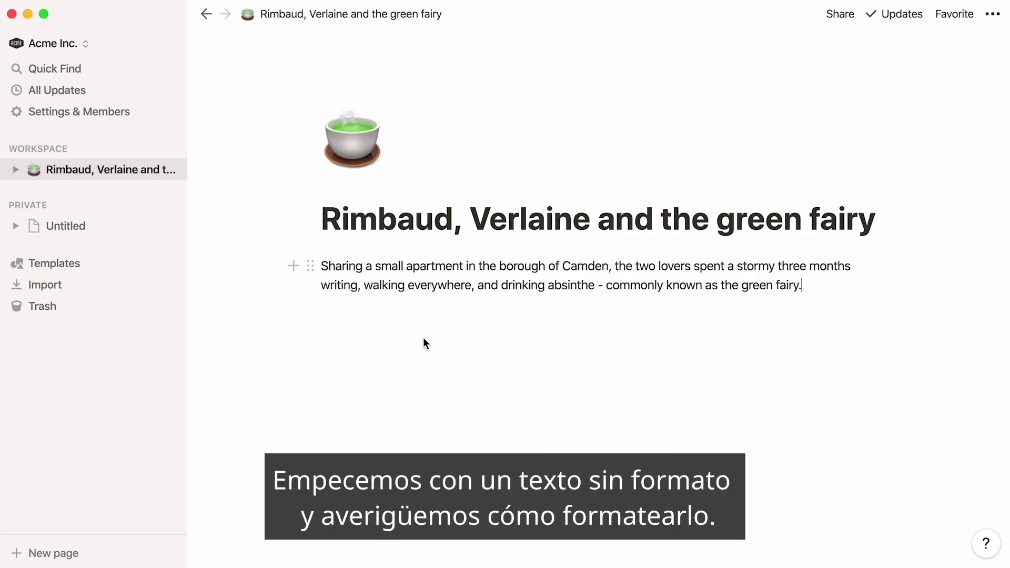
pyautogui.tripleClick(466, 266)
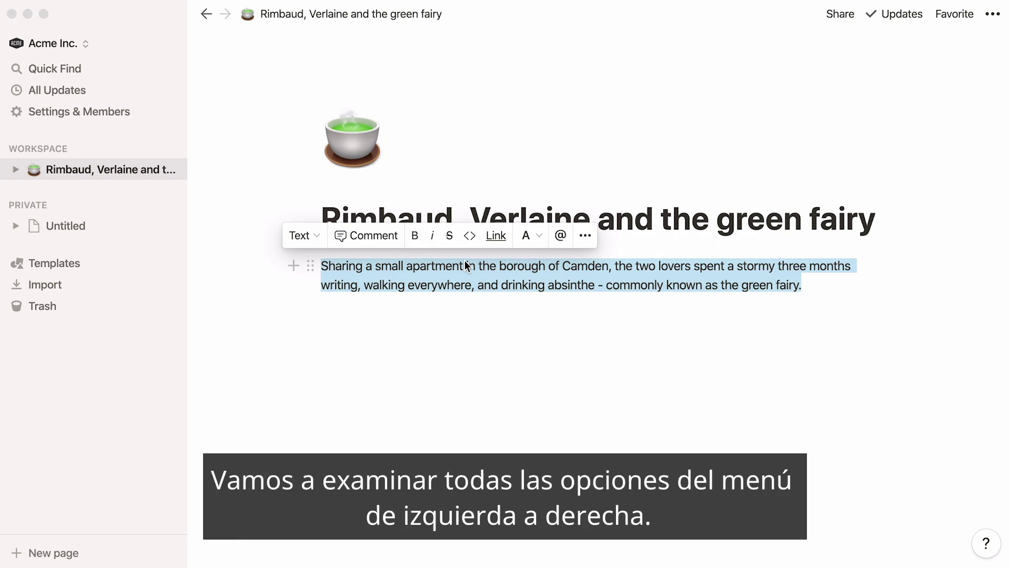
# Convert the paragraph to Heading 3, then to sub-page, to-do and toggle blocks
pyautogui.click(313, 237)
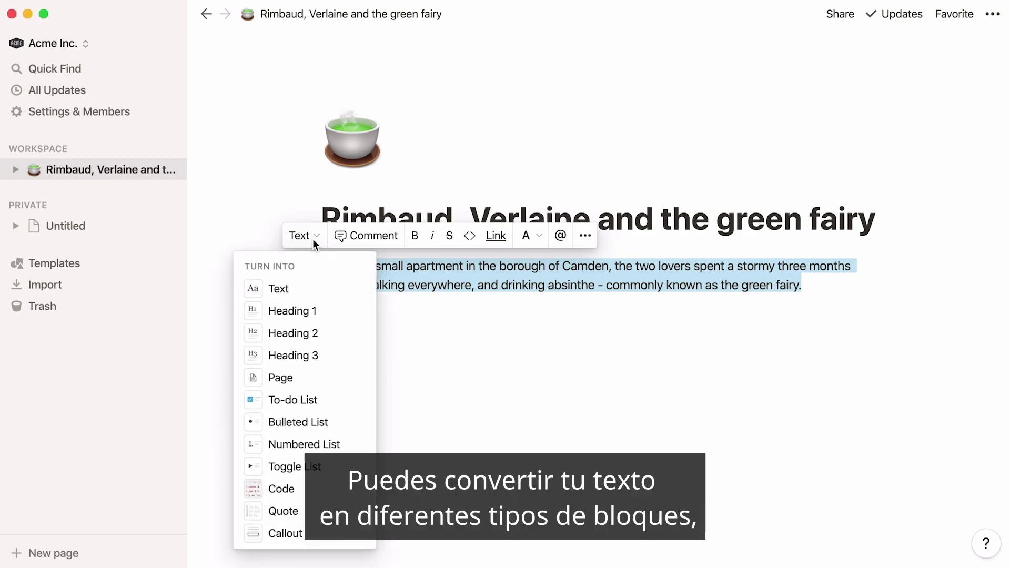
pyautogui.click(343, 357)
pyautogui.press('super+alt+9')
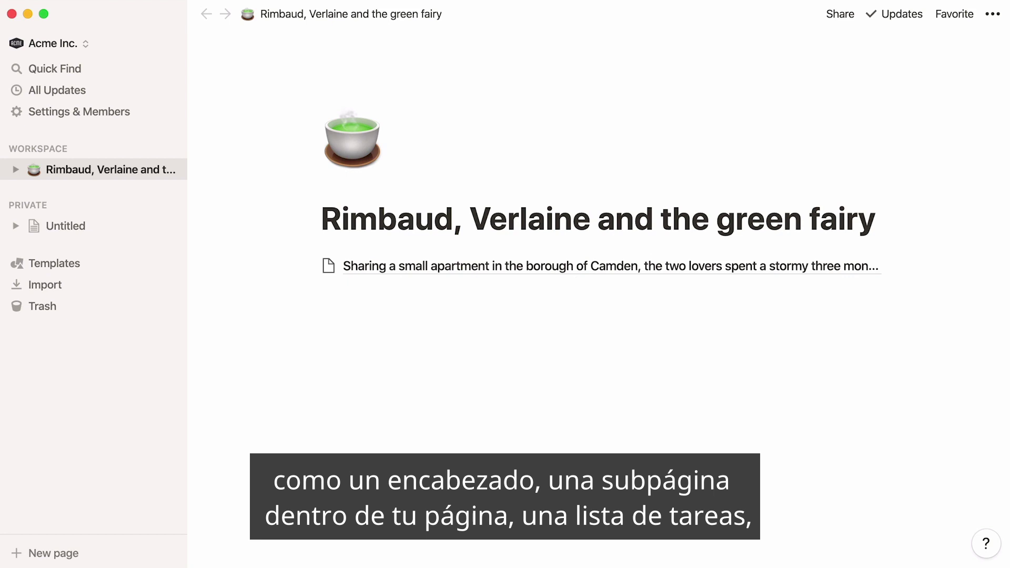
pyautogui.press('super+alt+4')
pyautogui.press('super+alt+7')
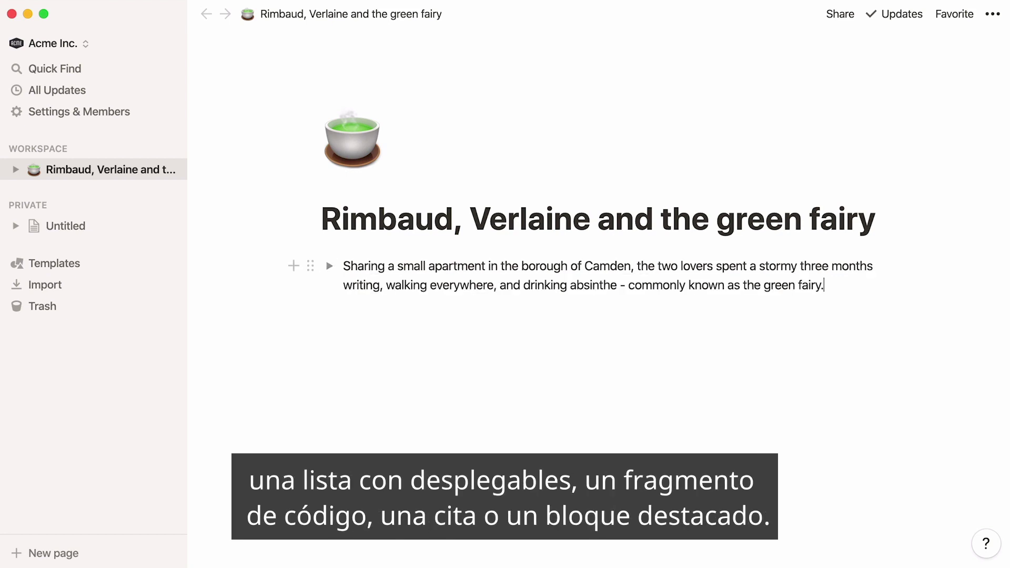
# Cycle the block through code, quote and callout, then turn it back into plain text
pyautogui.press('super+alt+8')
pyautogui.press('super+alt+9')
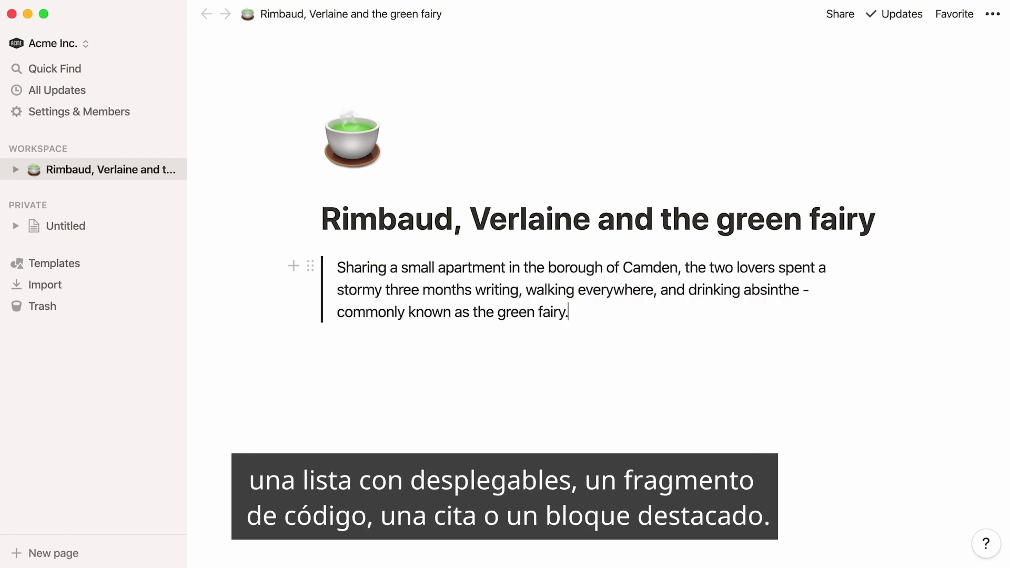
pyautogui.press('super+alt+0')
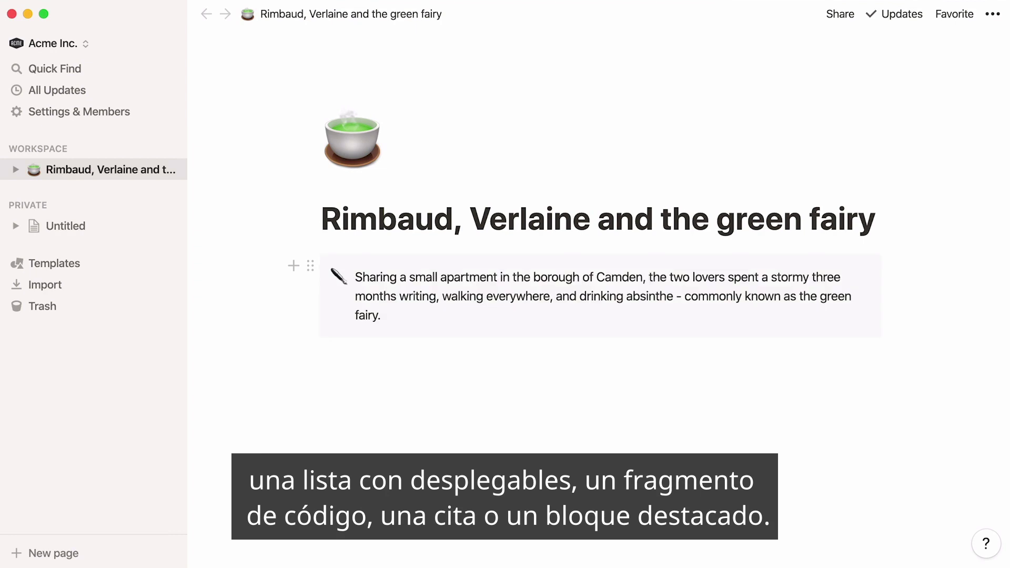
pyautogui.press('super+a')
pyautogui.click(355, 252)
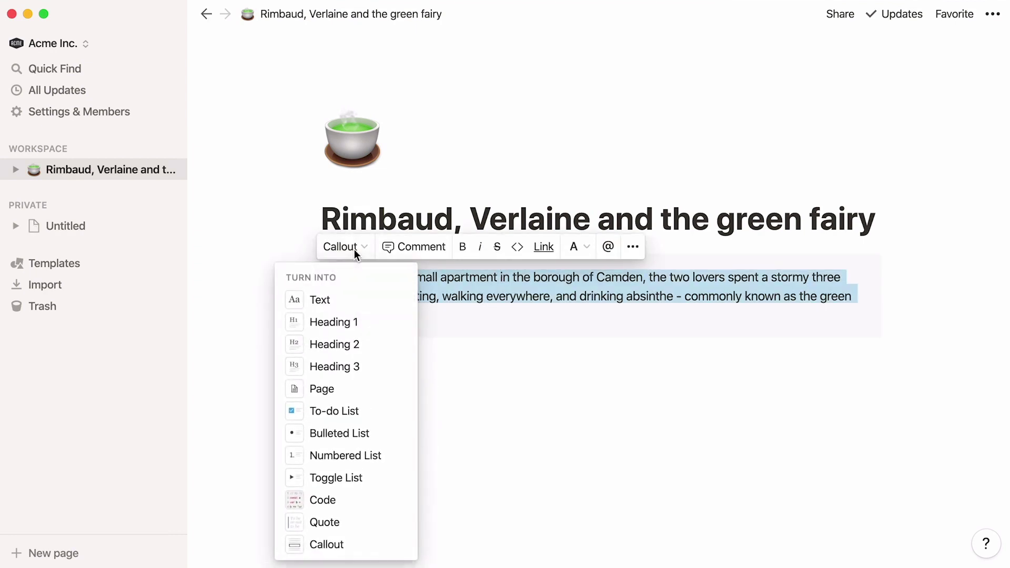
pyautogui.click(361, 293)
# Post a comment on the paragraph mentioning a teammate: 'can you specify a date?'
pyautogui.click(375, 237)
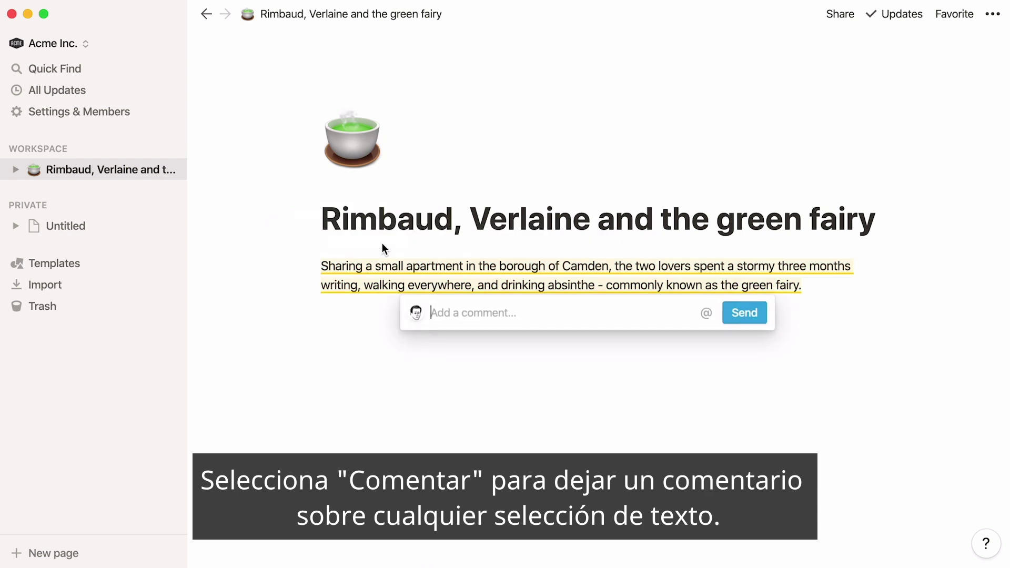
pyautogui.write('Alex, can you specify a date?')
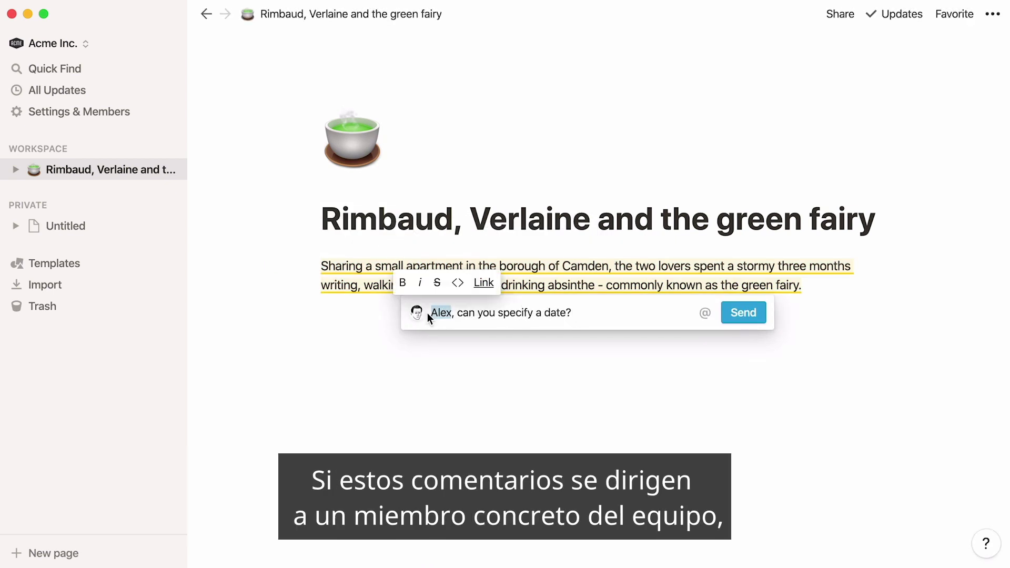
pyautogui.write('@alex')
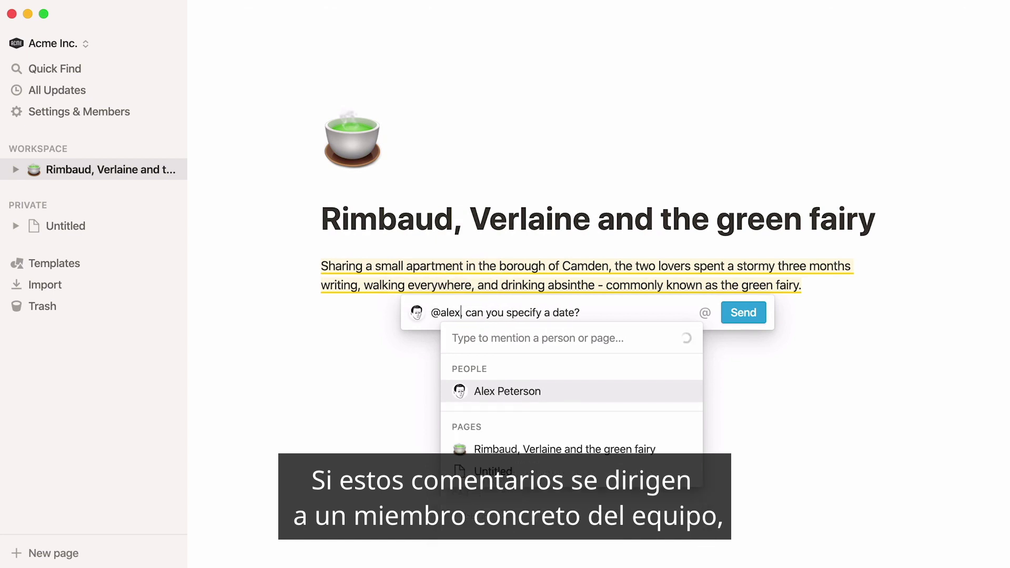
pyautogui.press('Return')
pyautogui.click(737, 316)
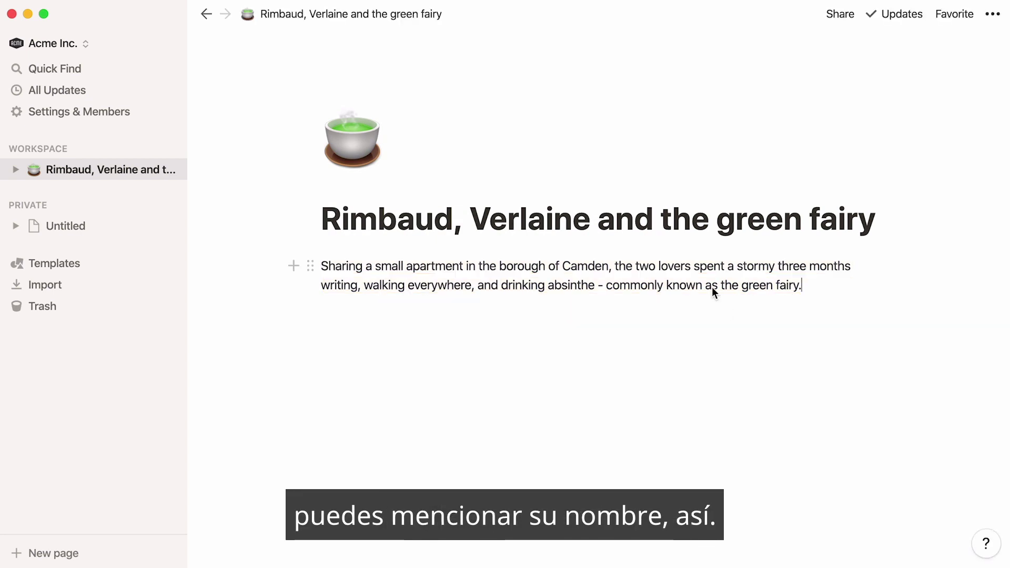
pyautogui.tripleClick(702, 269)
pyautogui.click(415, 236)
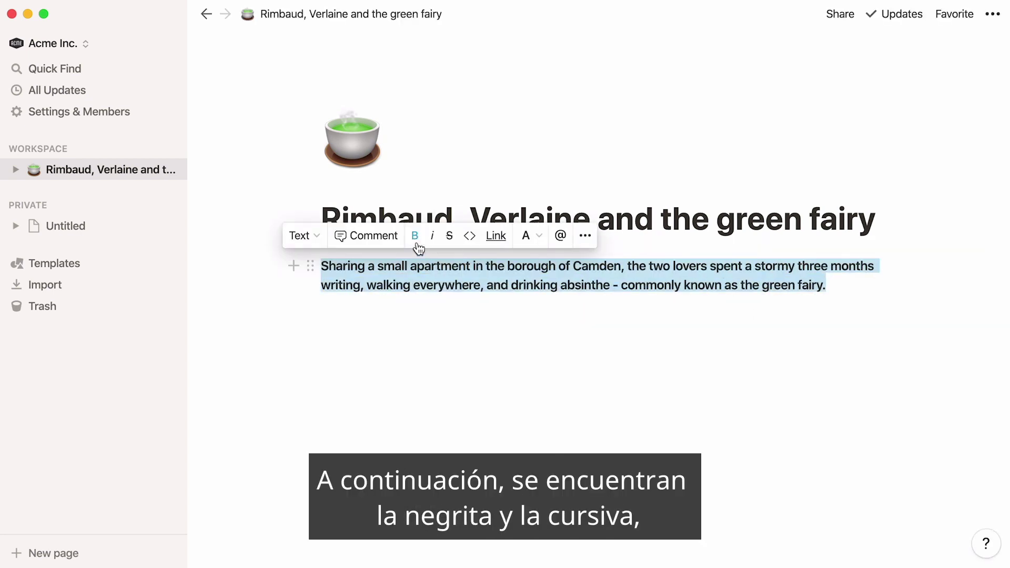
pyautogui.click(432, 244)
pyautogui.click(432, 244)
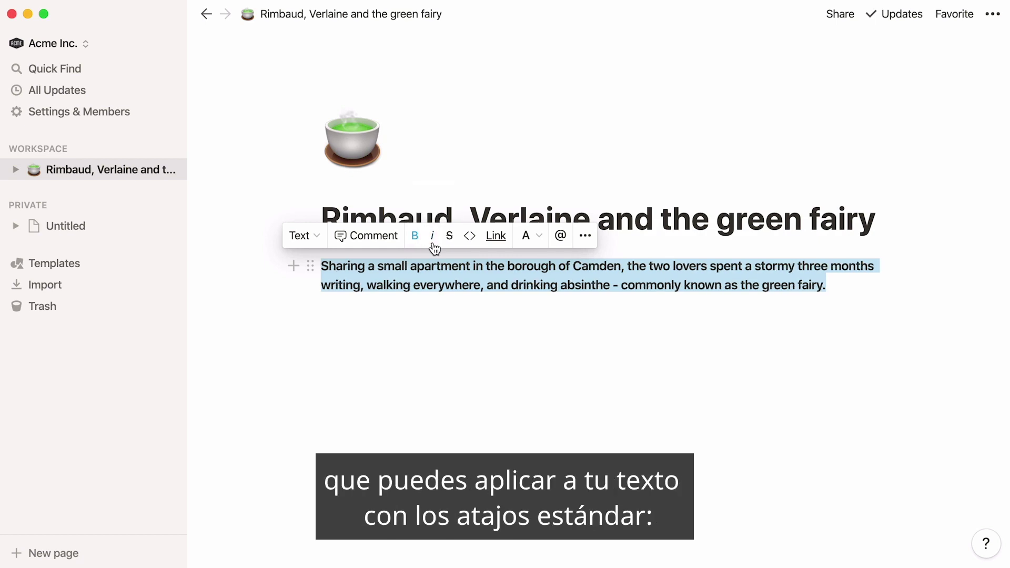
pyautogui.click(415, 238)
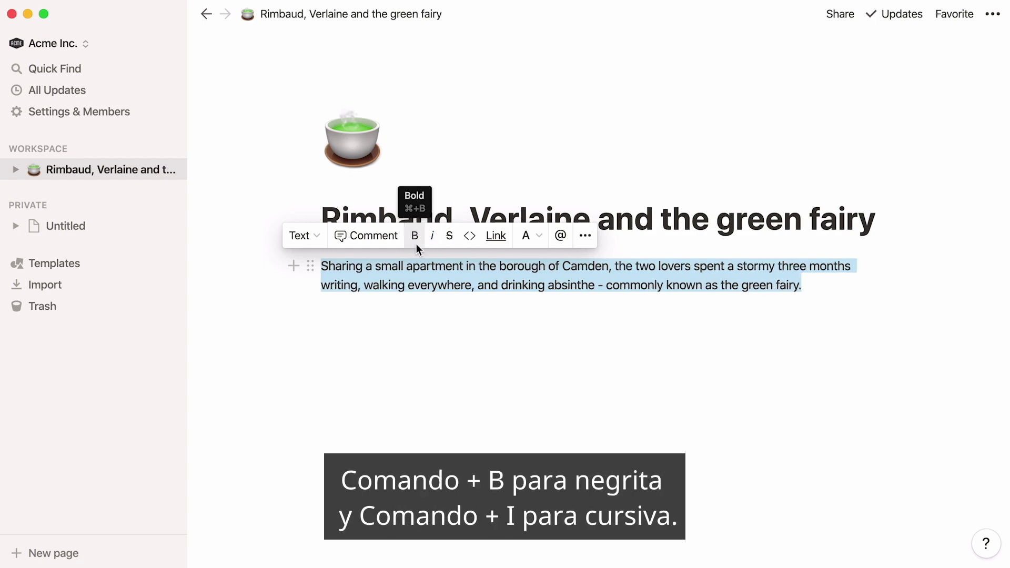
pyautogui.click(449, 238)
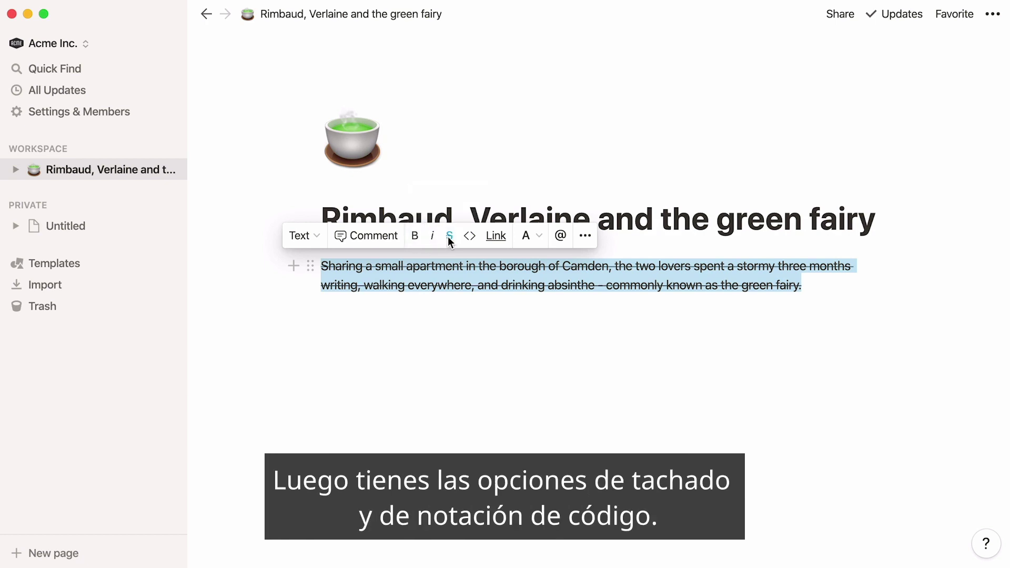
pyautogui.click(449, 238)
pyautogui.click(472, 238)
pyautogui.click(474, 239)
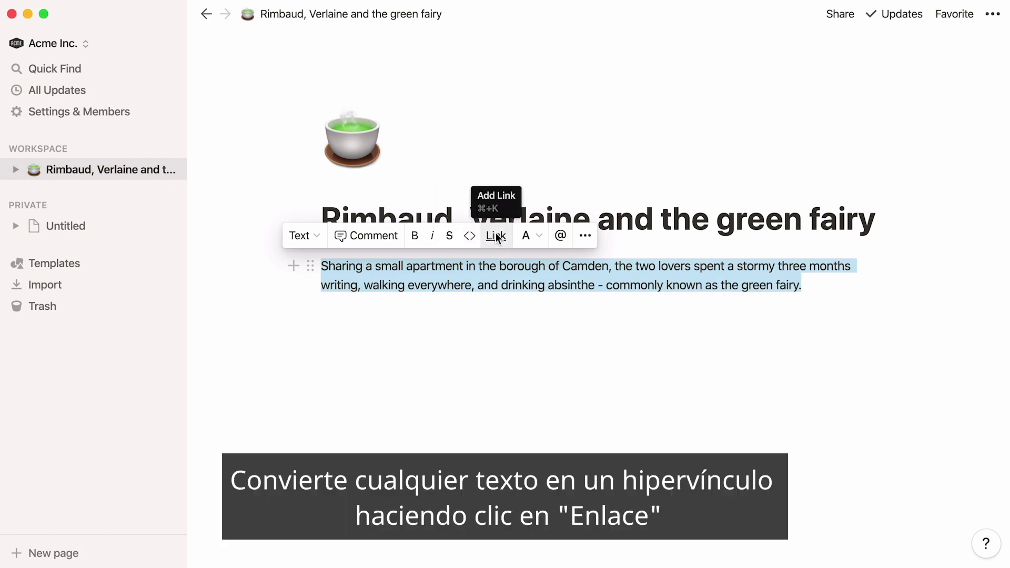
# Link the Camden paragraph to the pasted New Yorker article URL
pyautogui.click(497, 237)
pyautogui.write('www.newyorker.com/magazine/2011/08/29/rebel-rebel')
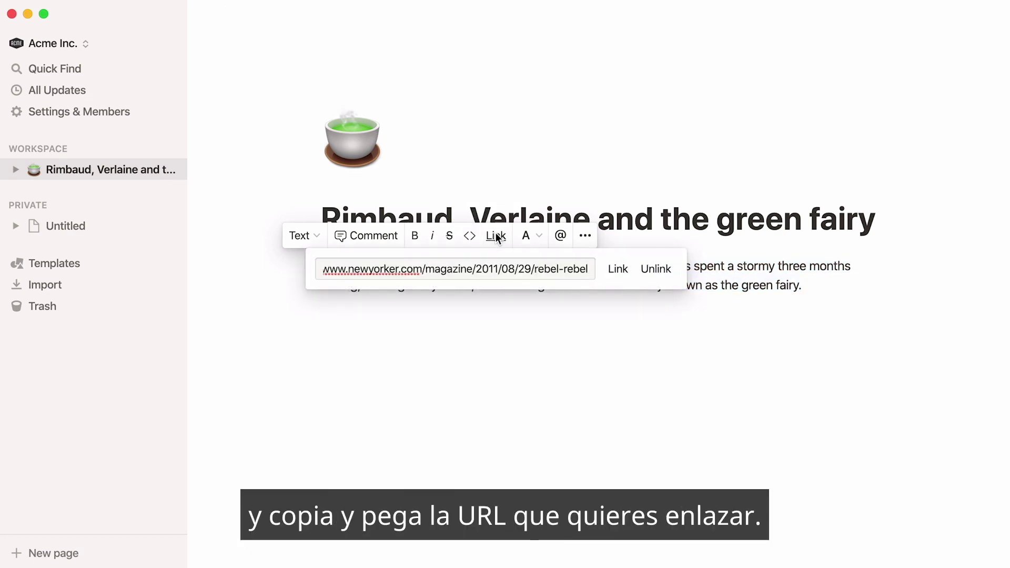
pyautogui.click(618, 282)
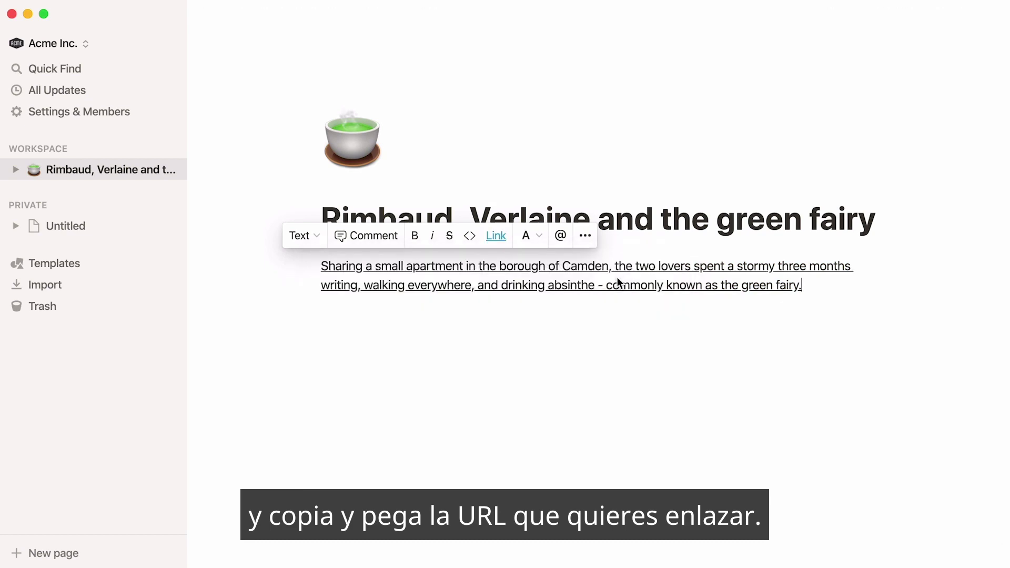
pyautogui.click(656, 272)
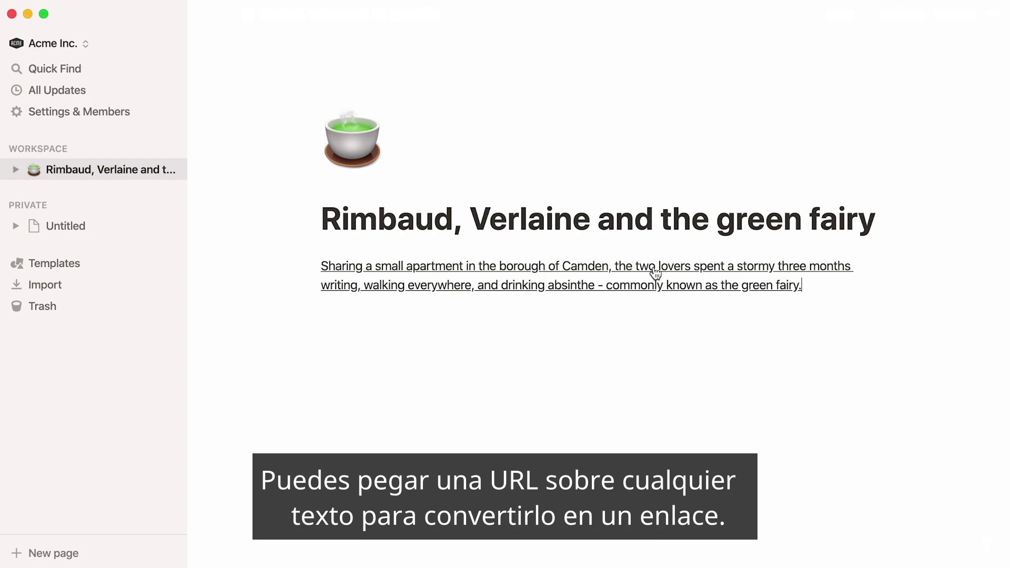
# Colour the linked paragraph's text green and give it a green background
pyautogui.tripleClick(800, 287)
pyautogui.click(537, 238)
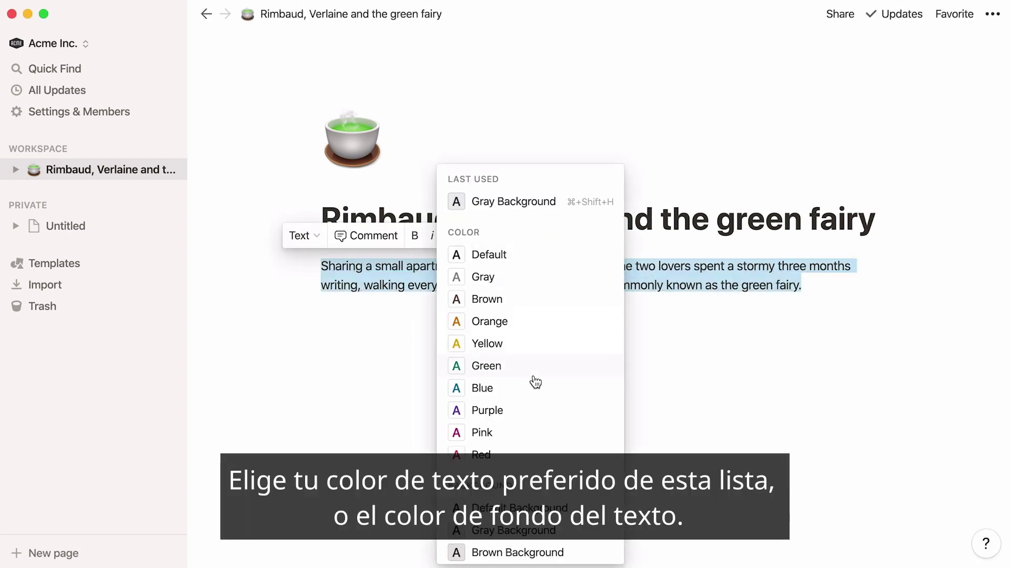
pyautogui.click(535, 368)
pyautogui.scroll(-5, 567, 416)
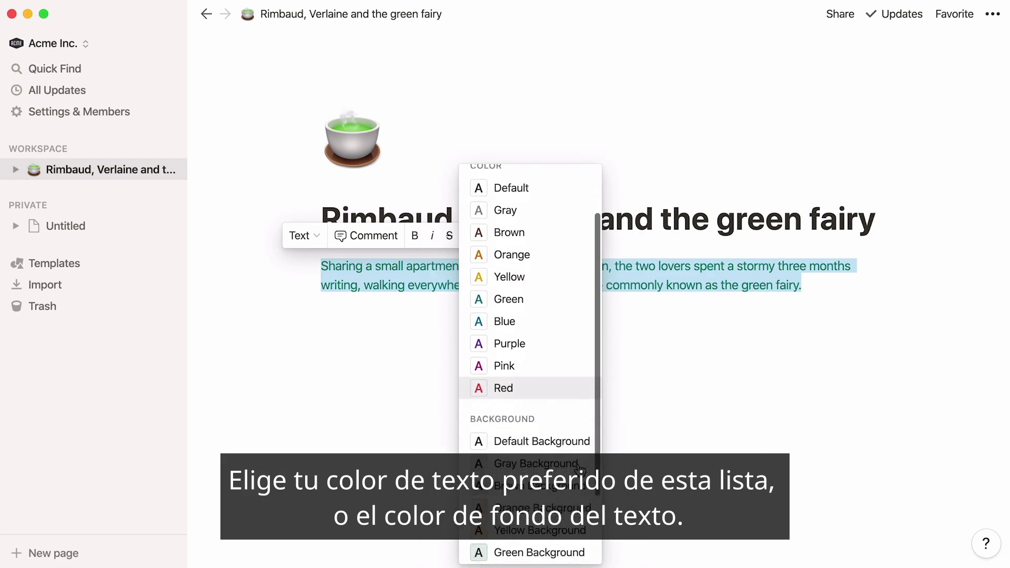
pyautogui.click(579, 507)
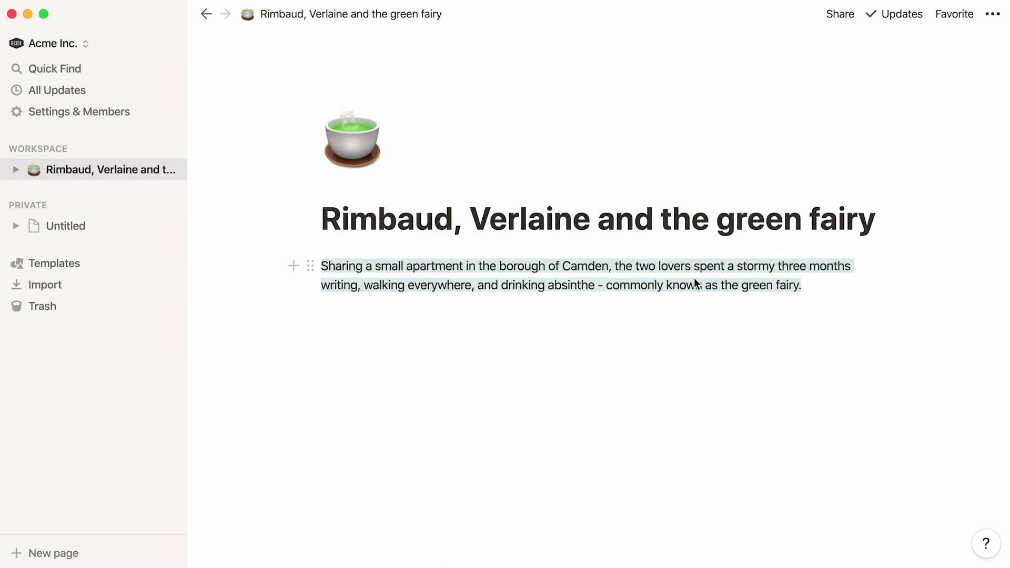
# Start an @ mention after the paragraph, dismiss it, and add an empty block below
pyautogui.click(560, 243)
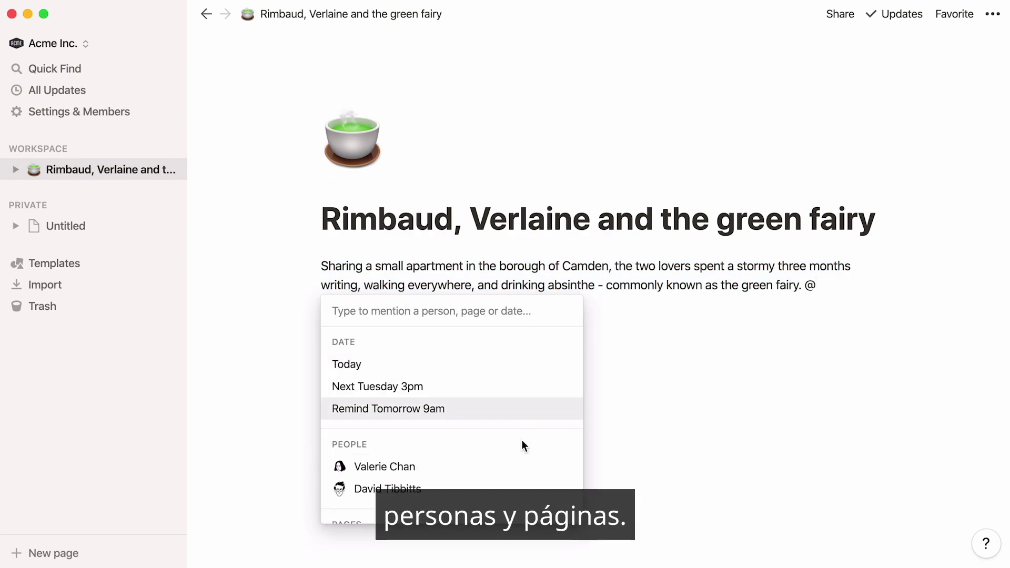
pyautogui.scroll(-2, 521, 442)
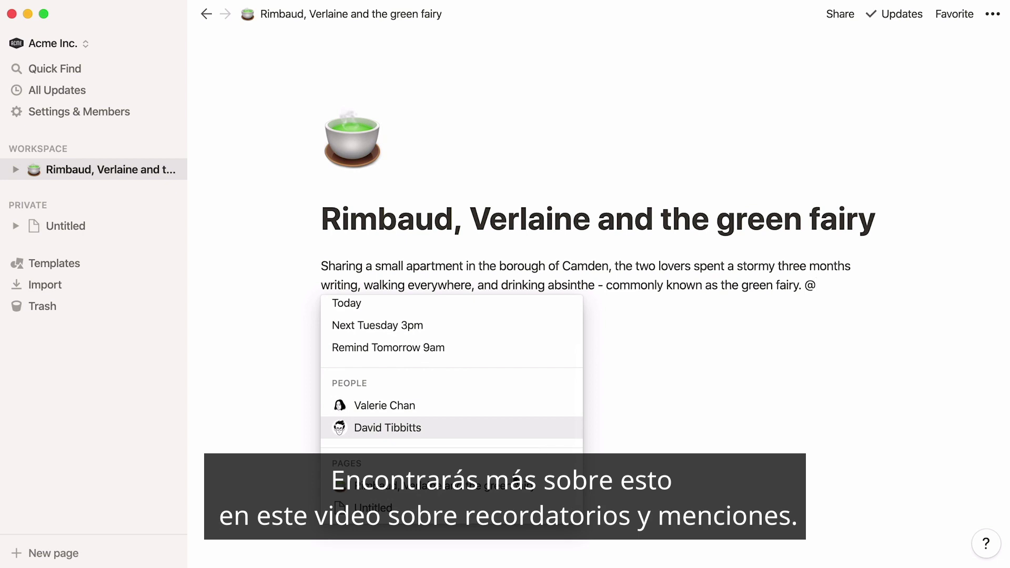
pyautogui.press('BackSpace')
pyautogui.press('Return')
pyautogui.press('Return')
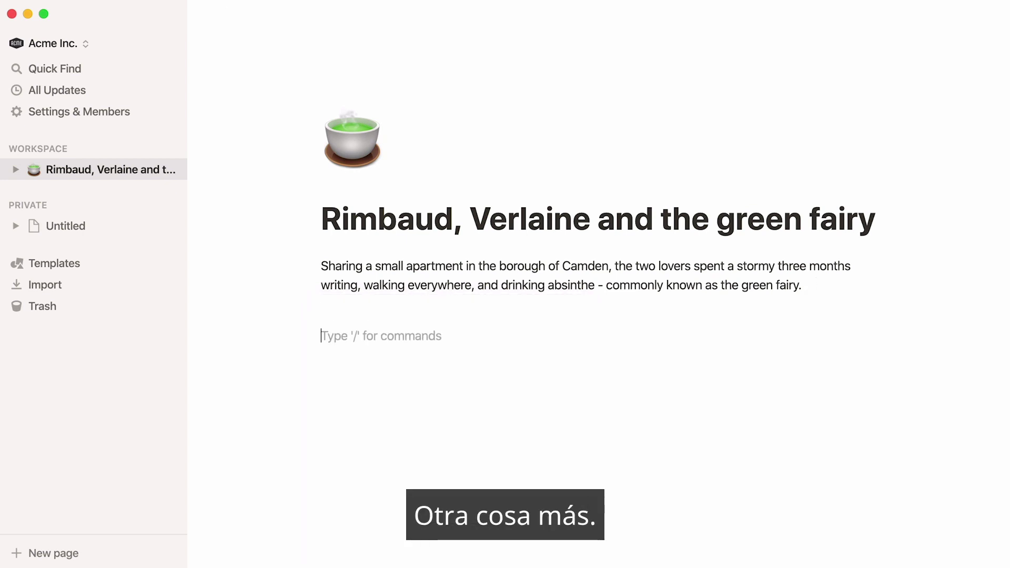
# Create a quote block holding the four poem lines beginning 'We are the artless ones,'
pyautogui.write('/')
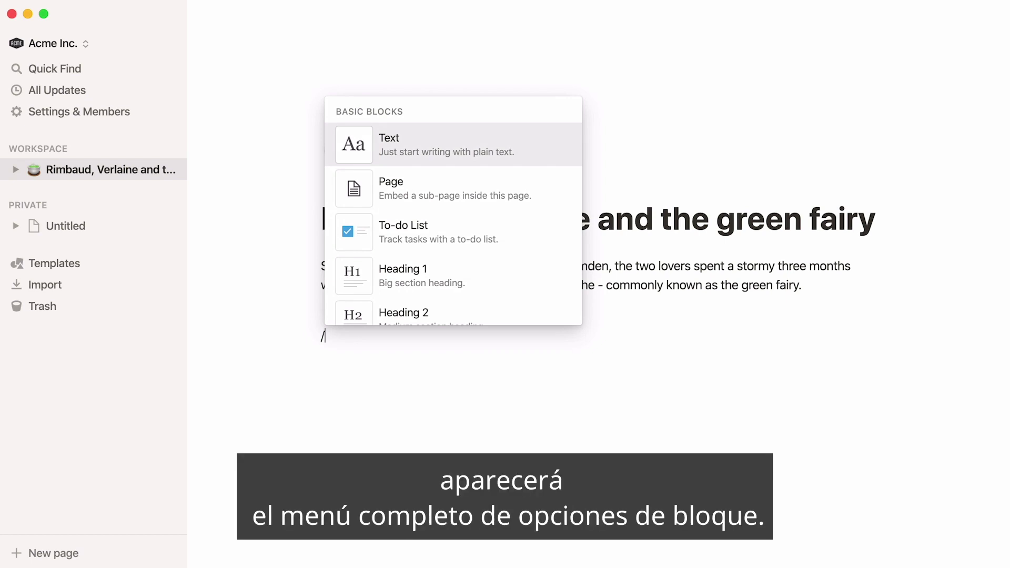
pyautogui.scroll(-5, 565, 284)
pyautogui.scroll(-1, 553, 287)
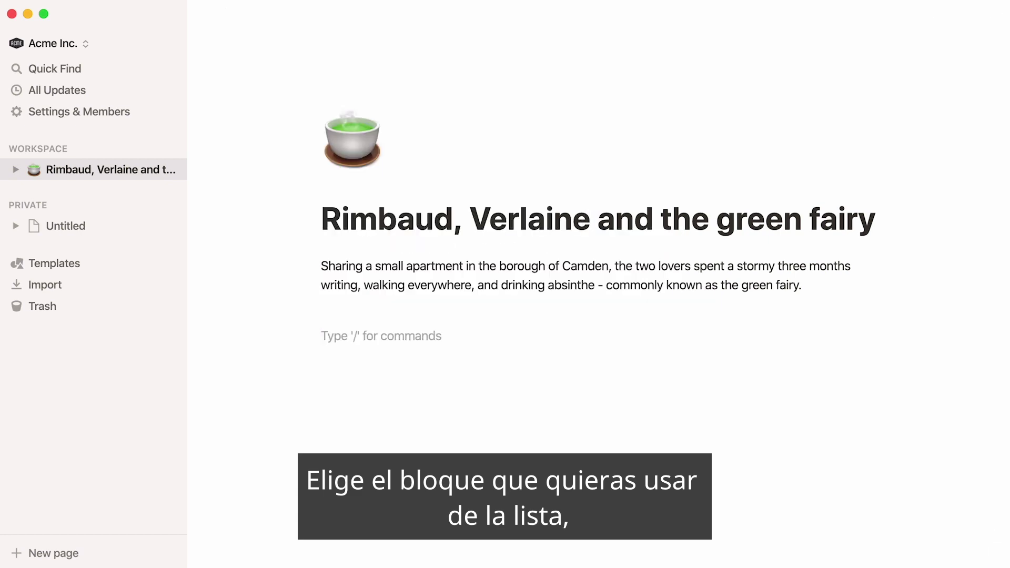
pyautogui.write('/quote')
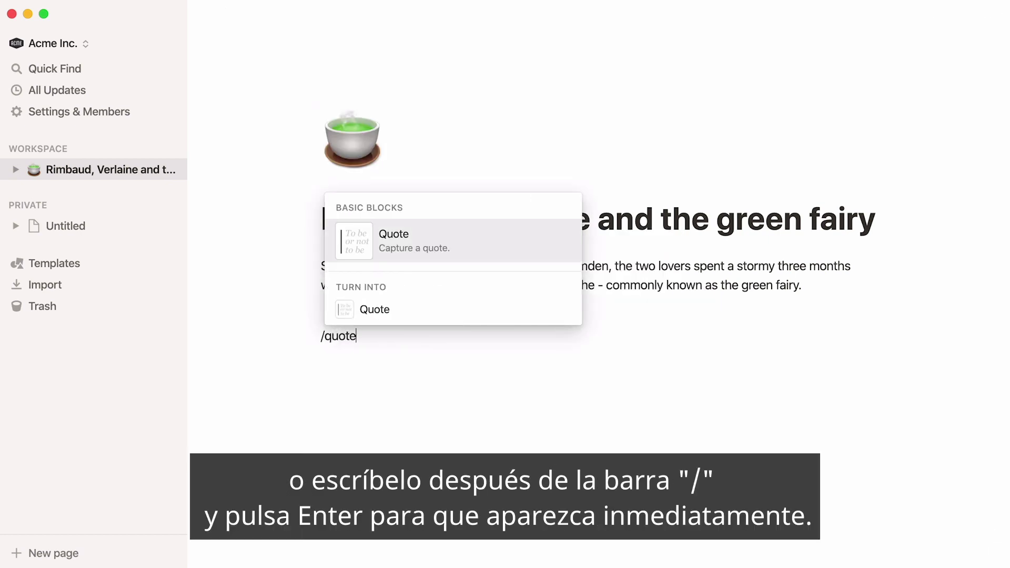
pyautogui.press('Return')
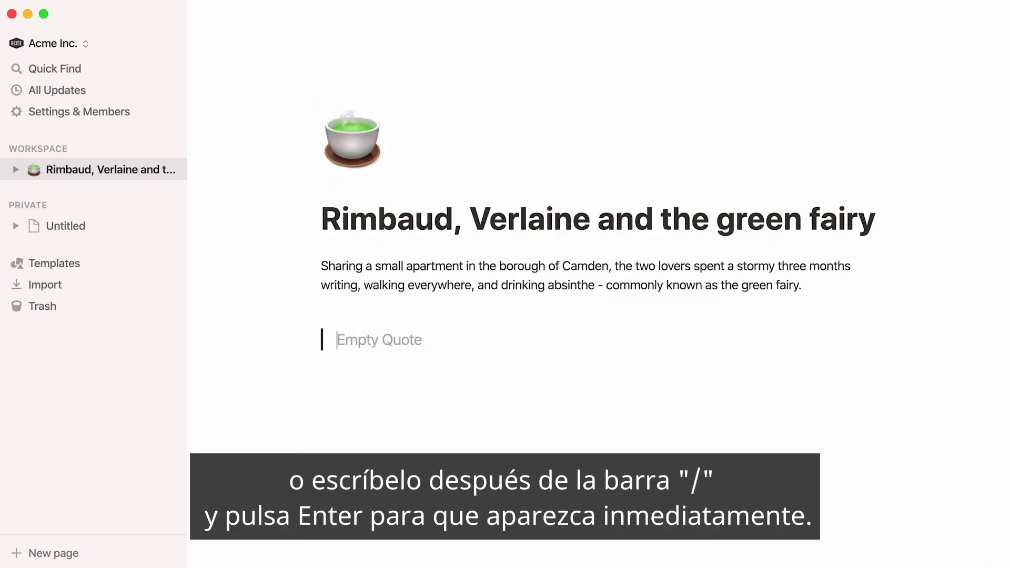
pyautogui.write('We are the artless ones, Hair braided, eyes blue, Who live almost hidden from view In novels barely read.')
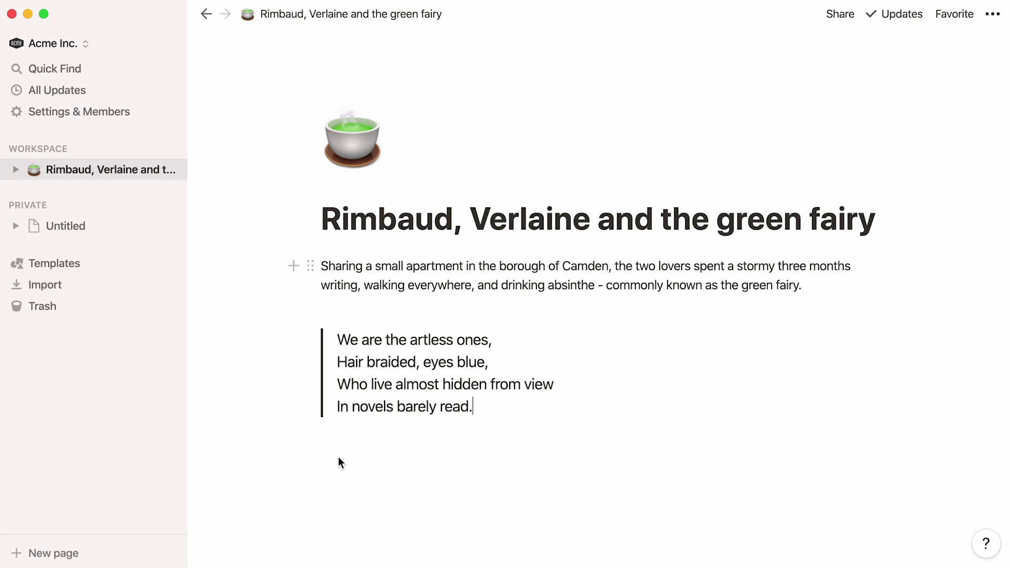
pyautogui.press('Return')
pyautogui.press('Return')
# Insert an inline Books gallery with Rimbaud and Verlaine book covers below the quote
pyautogui.write('/')
pyautogui.scroll(-12, 576, 239)
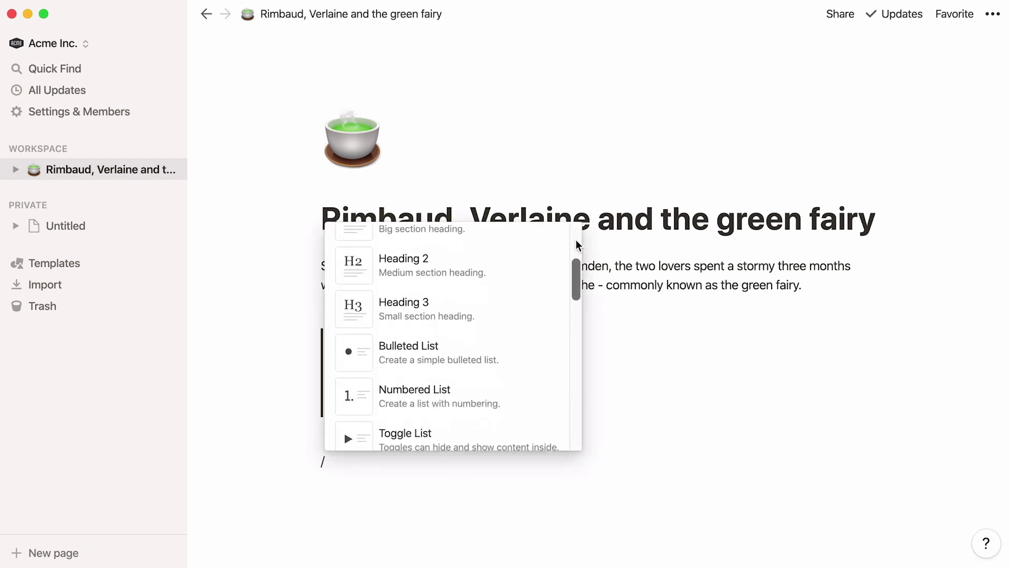
pyautogui.scroll(-3, 576, 239)
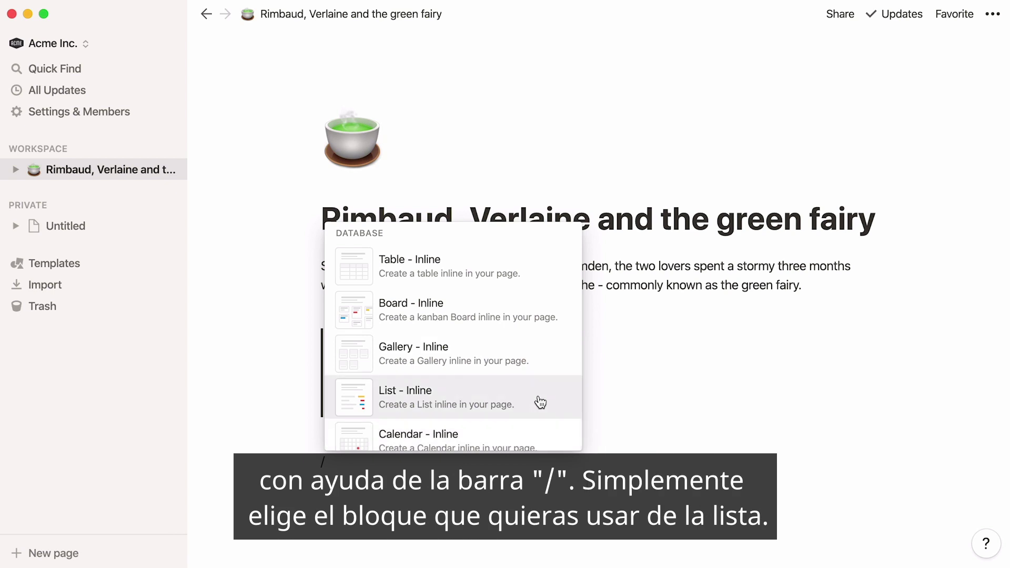
pyautogui.click(539, 398)
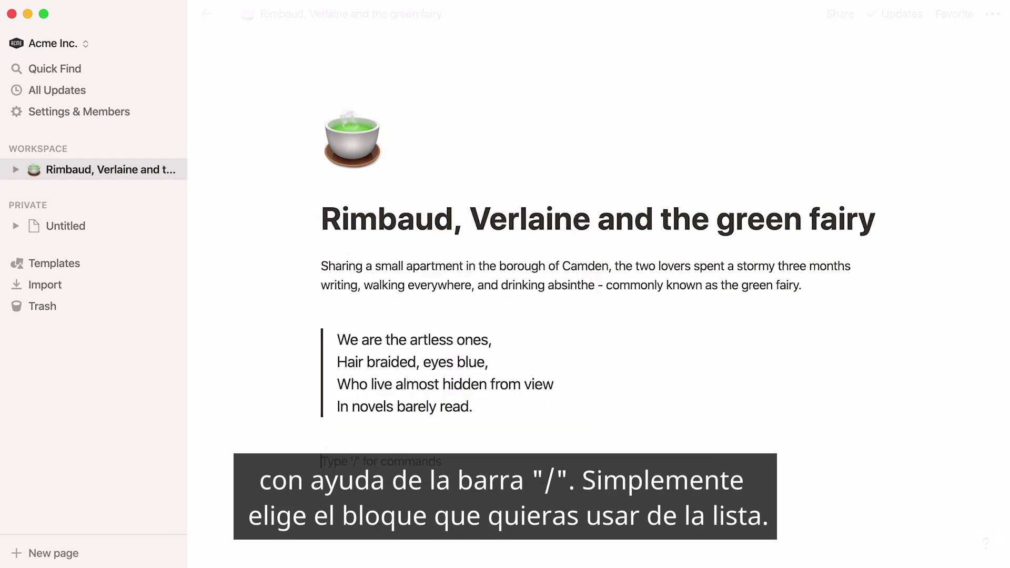
pyautogui.write('/gallery')
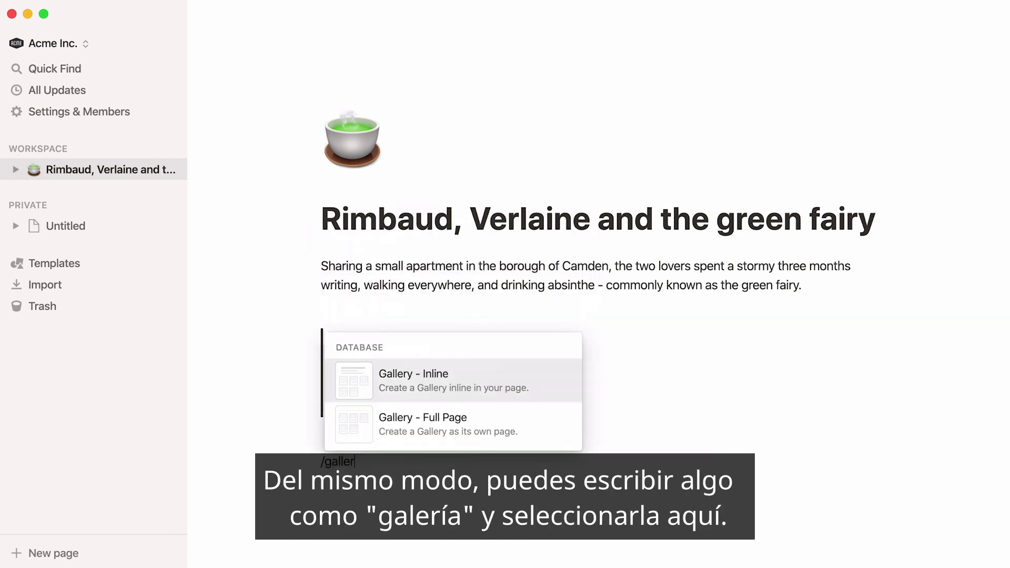
pyautogui.click(528, 398)
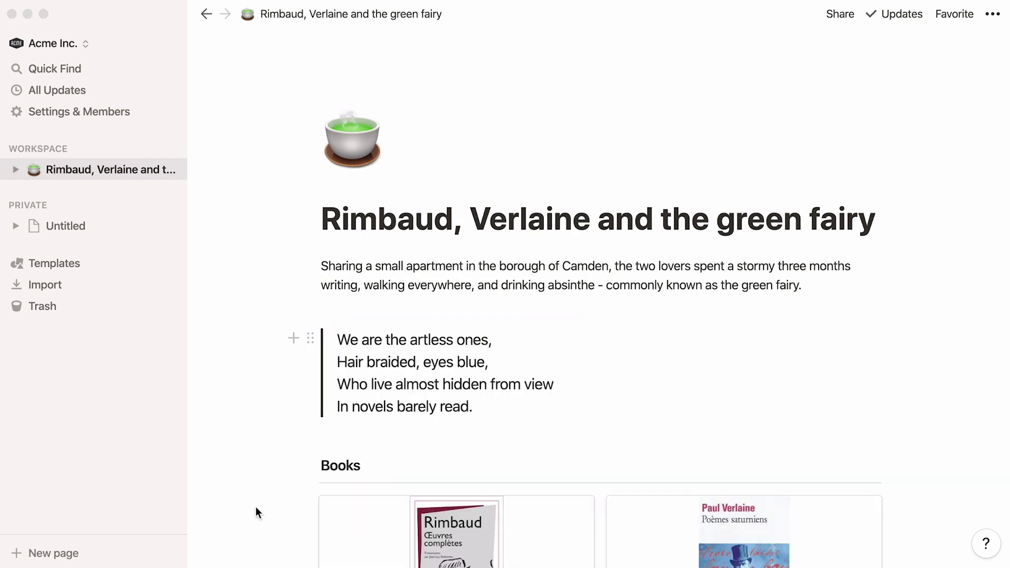
pyautogui.scroll(-5, 226, 518)
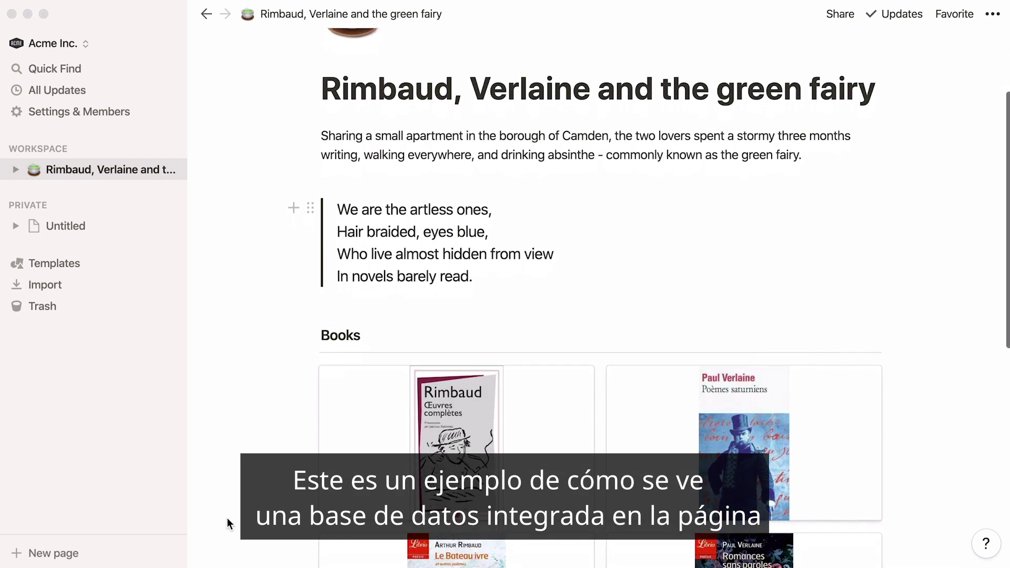
pyautogui.scroll(-3, 227, 517)
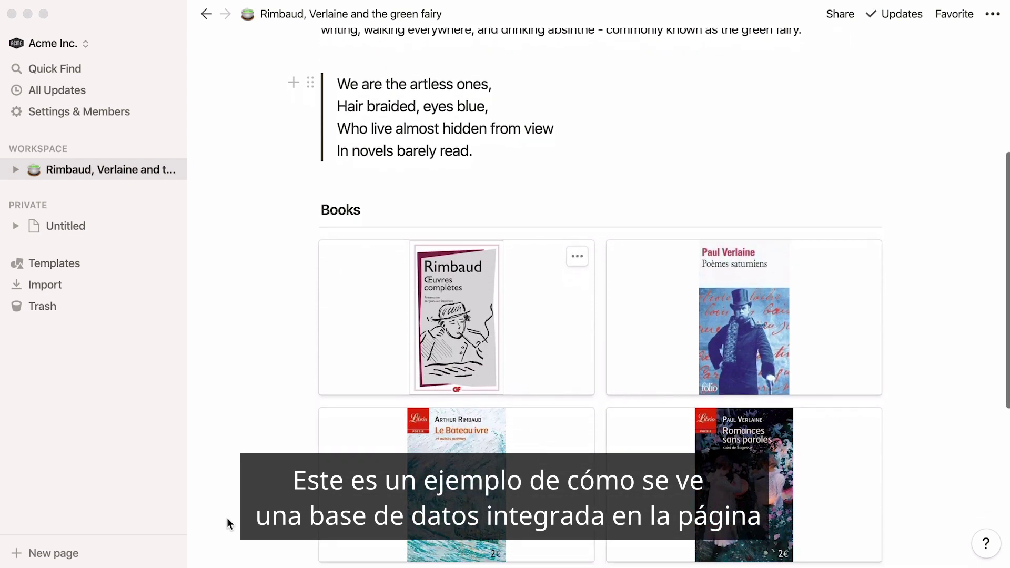
pyautogui.scroll(5, 226, 518)
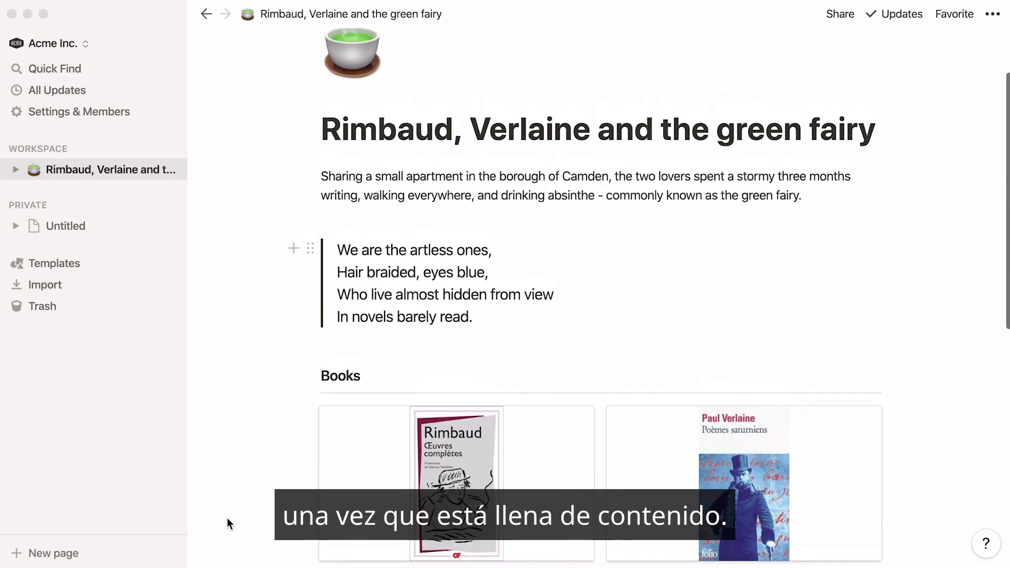
pyautogui.scroll(1, 226, 517)
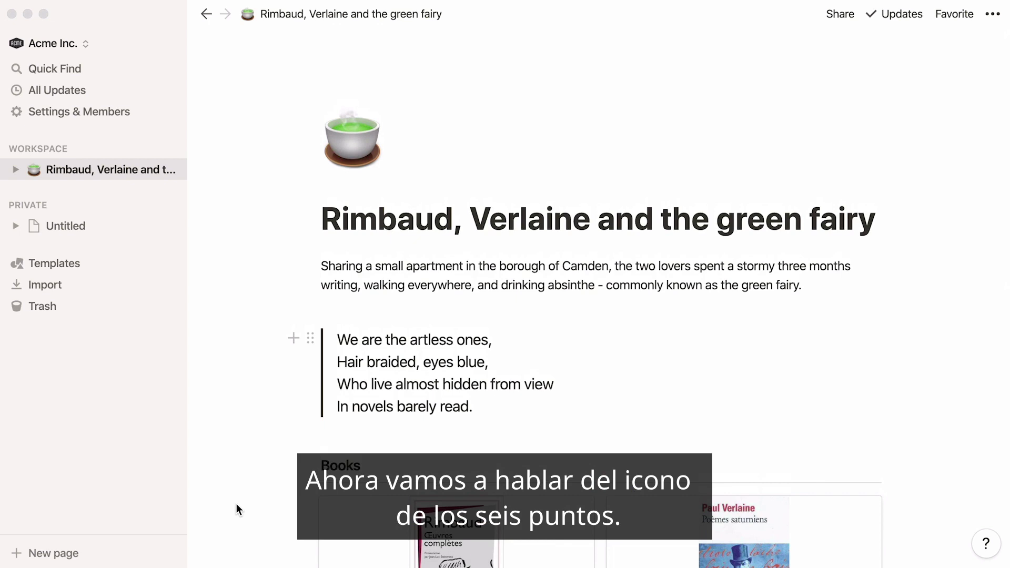
pyautogui.click(311, 338)
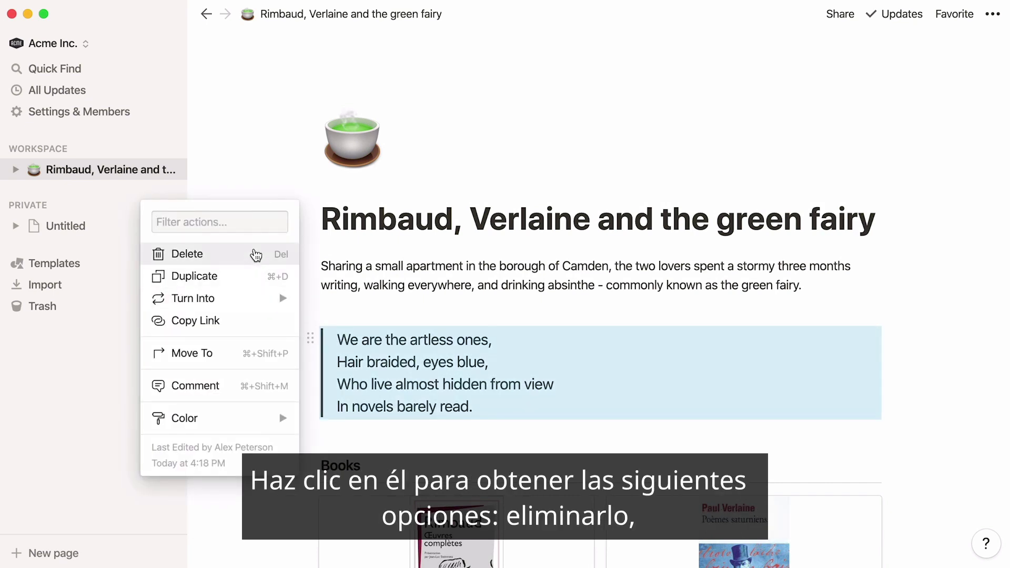
pyautogui.click(248, 274)
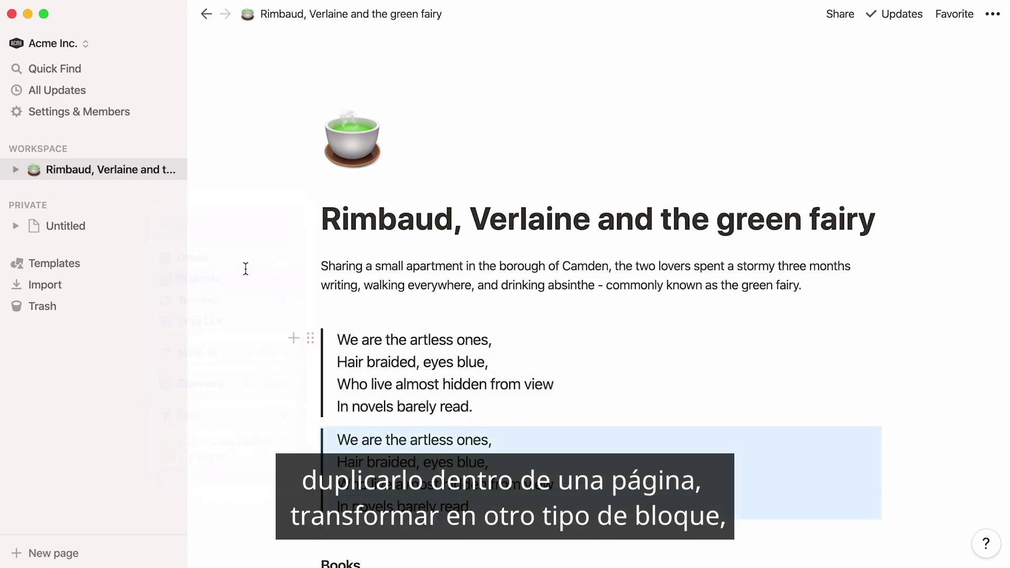
pyautogui.press('super+z')
pyautogui.click(311, 339)
pyautogui.moveTo(282, 299)
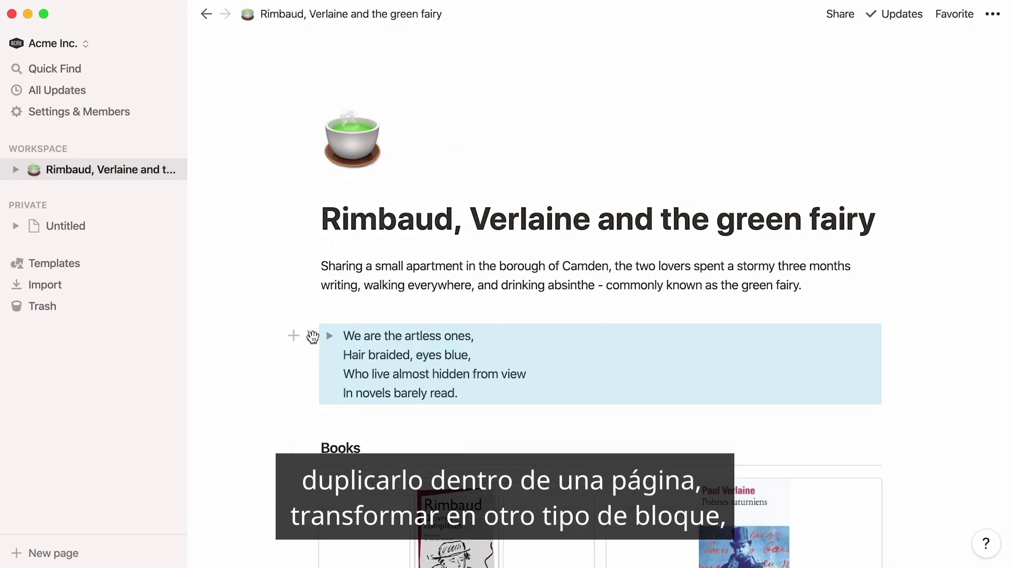
pyautogui.click(309, 340)
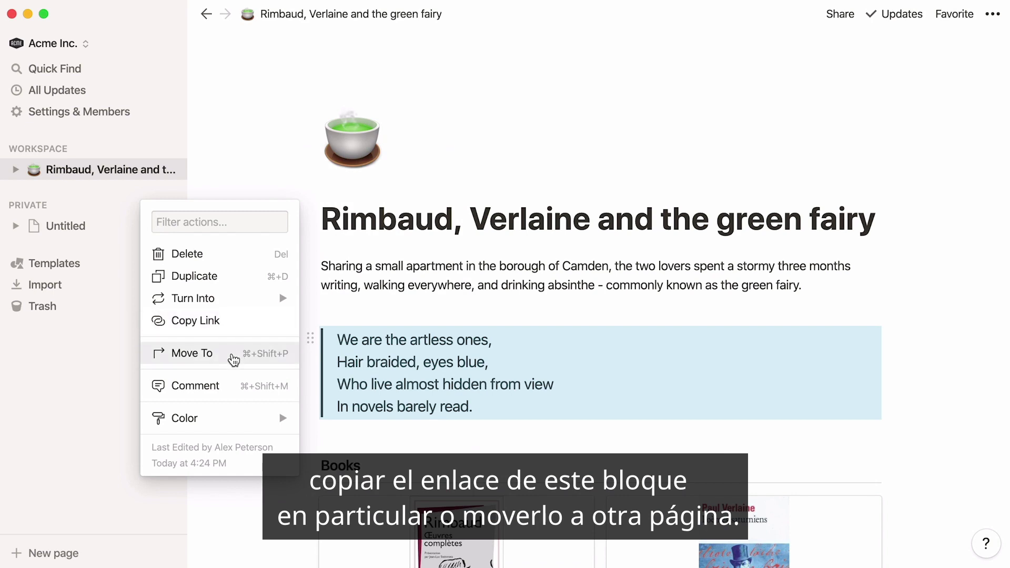
pyautogui.click(266, 354)
pyautogui.click(320, 445)
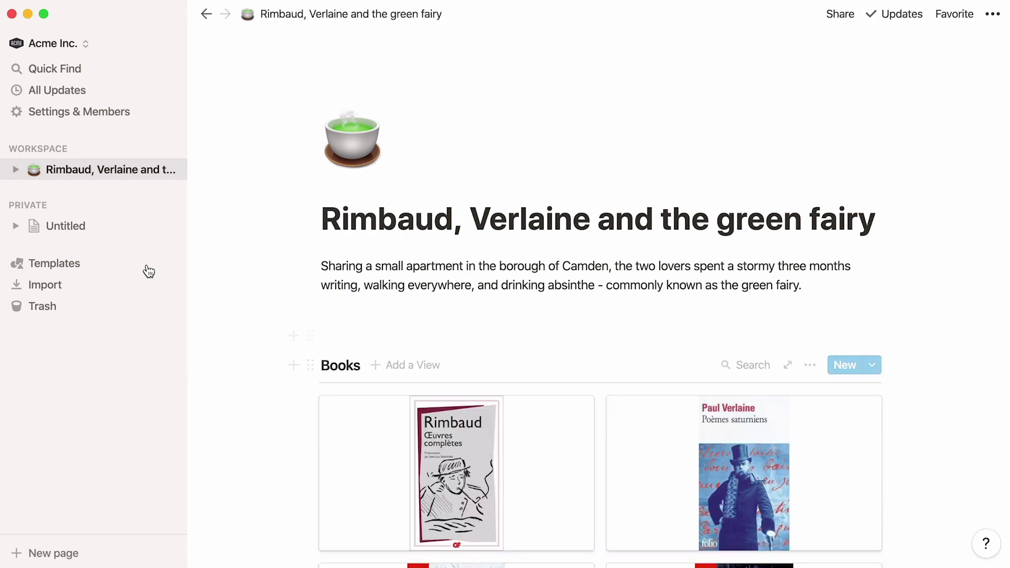
pyautogui.click(106, 226)
pyautogui.click(135, 176)
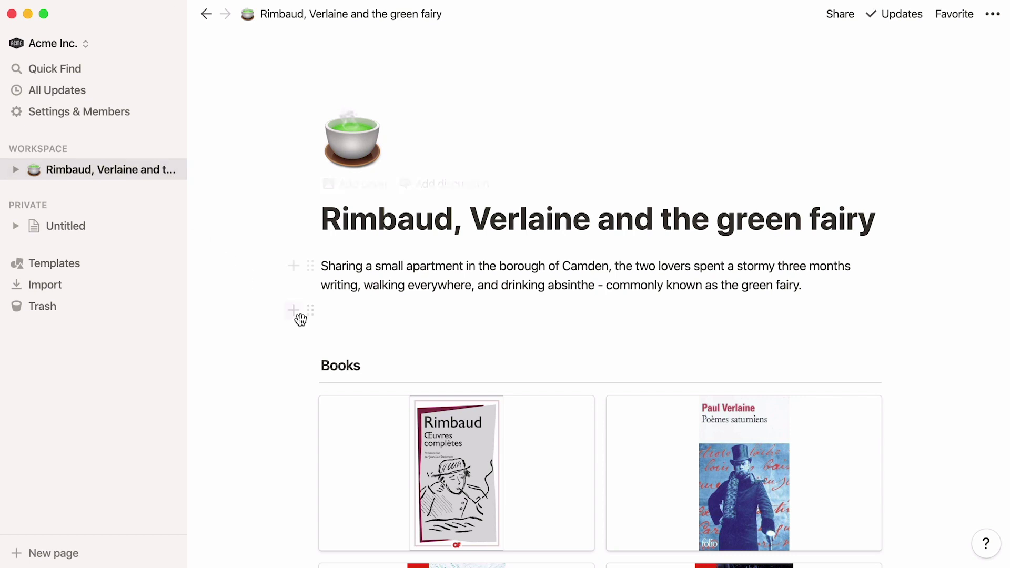
pyautogui.press('super+z')
pyautogui.click(310, 338)
pyautogui.moveTo(232, 416)
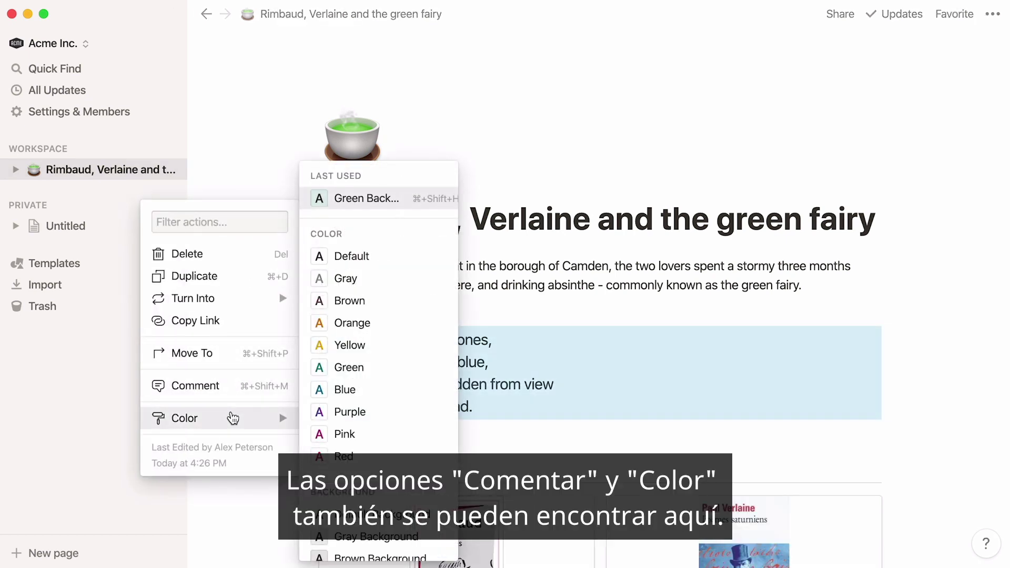
pyautogui.click(677, 243)
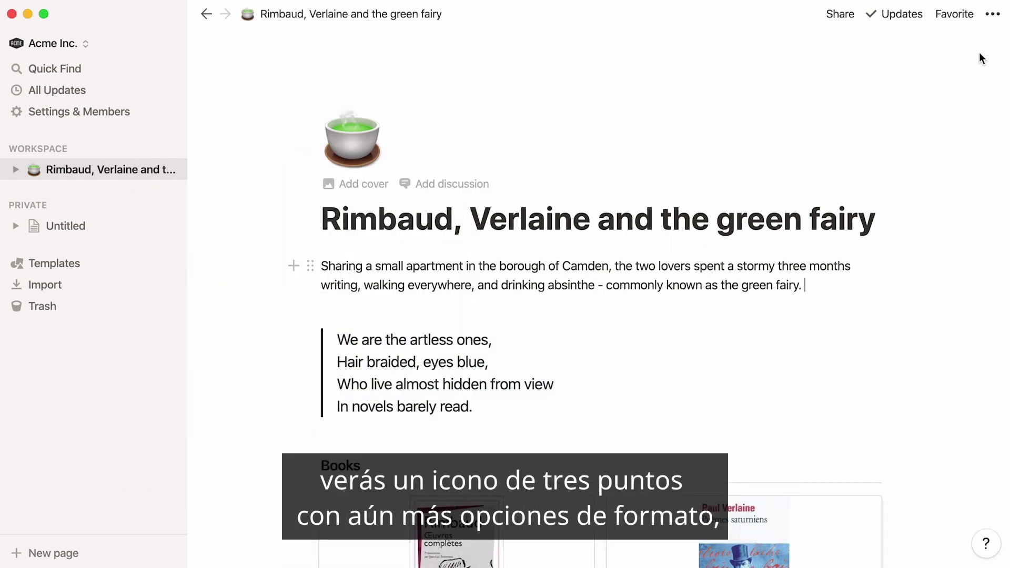
# Set the page style to Serif, leaving Small Text and Full Width off after trying them
pyautogui.click(994, 14)
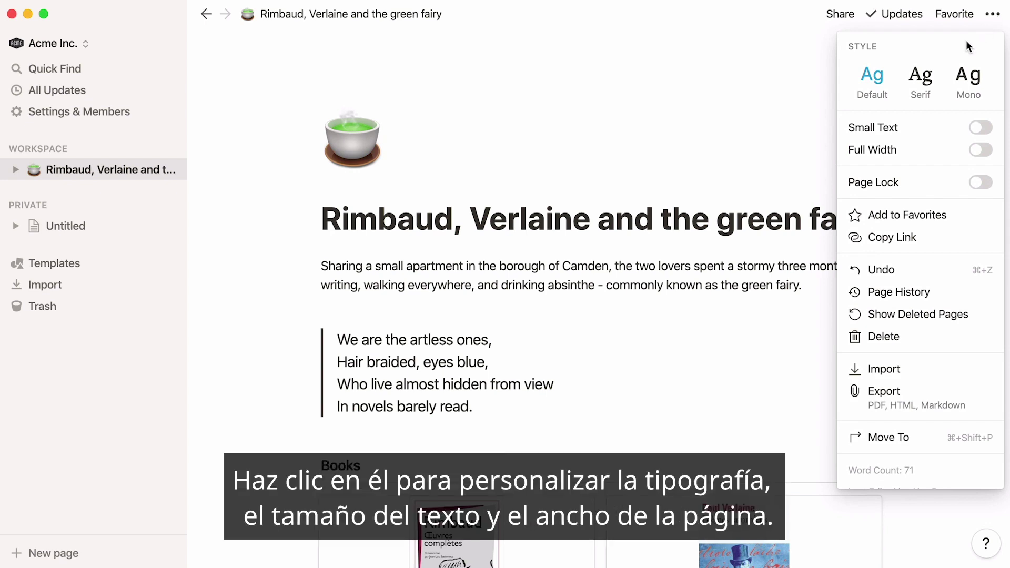
pyautogui.click(937, 77)
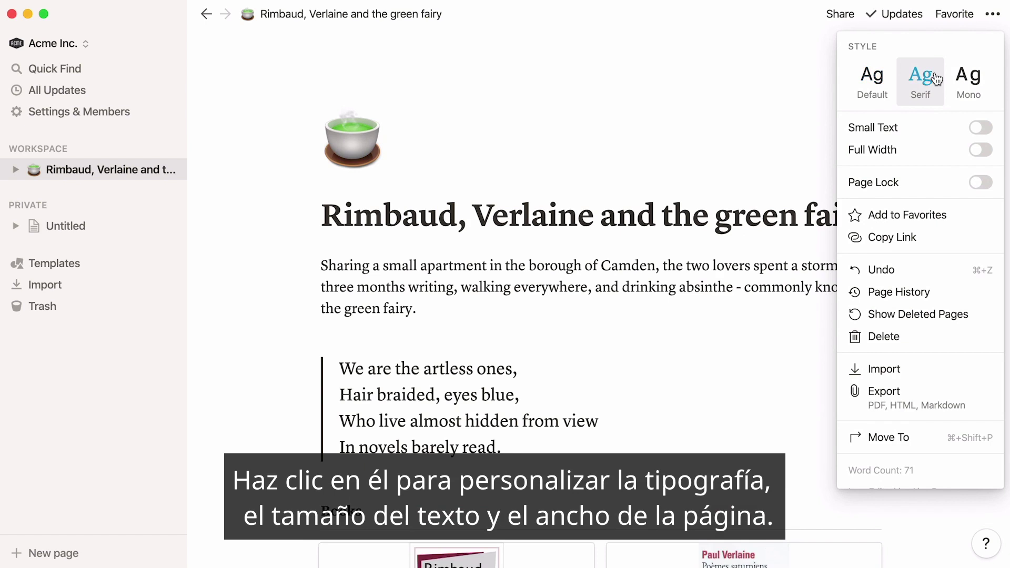
pyautogui.click(981, 128)
pyautogui.click(981, 128)
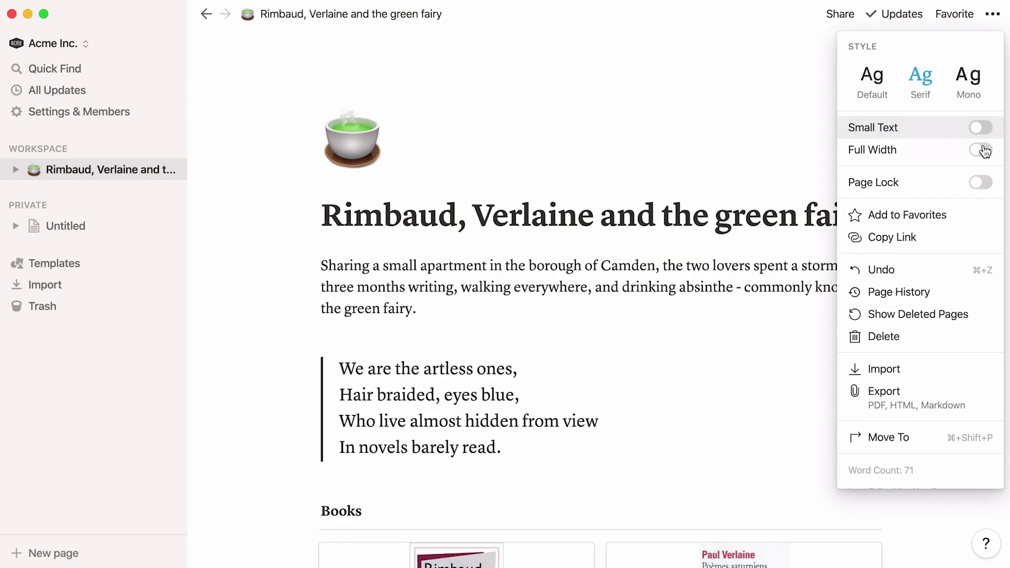
pyautogui.click(982, 150)
pyautogui.click(982, 151)
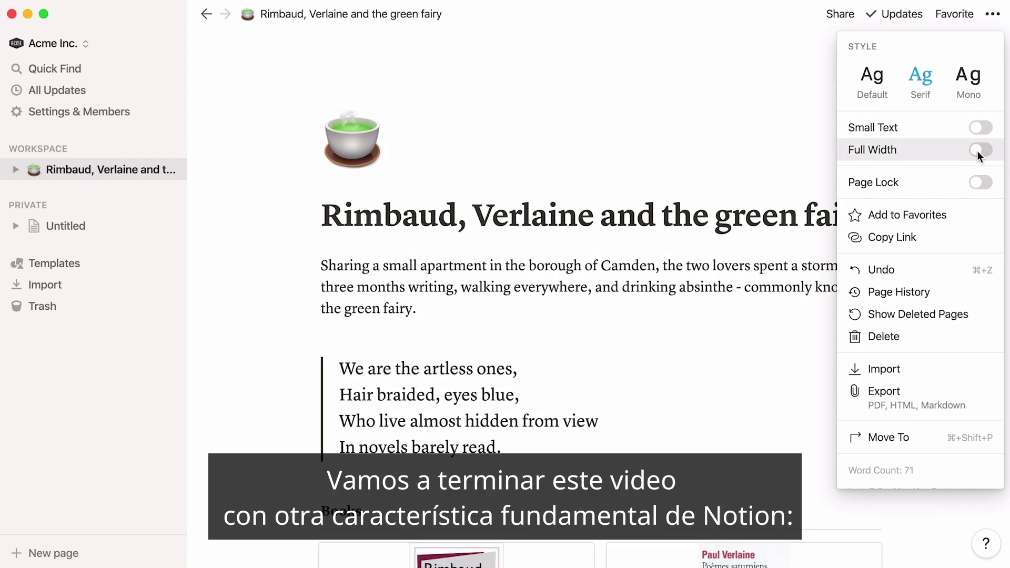
pyautogui.click(291, 410)
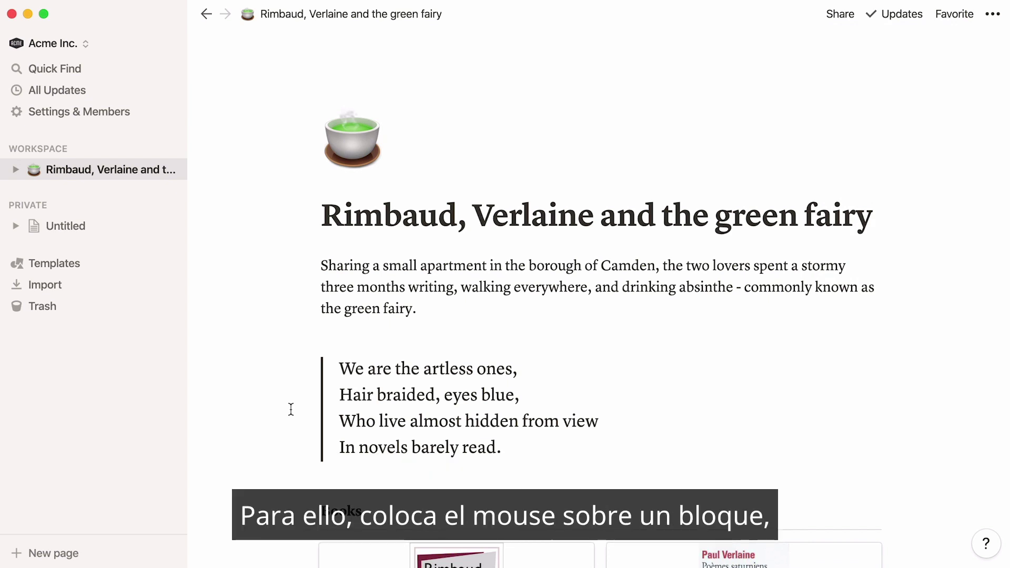
# Drag the poem quote block above the Camden paragraph, directly beneath the title
pyautogui.moveTo(308, 367)
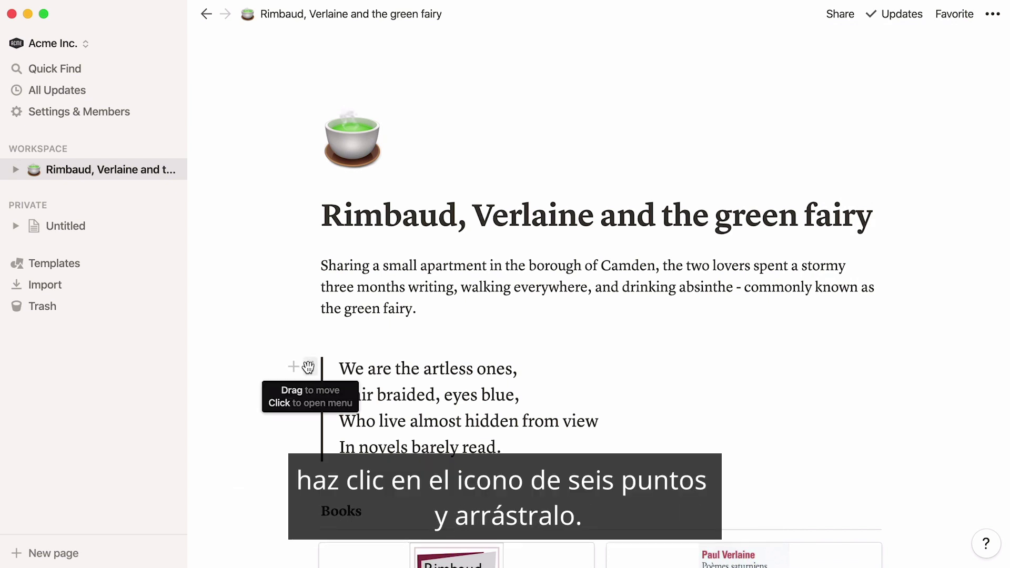
pyautogui.moveTo(308, 353); pyautogui.dragTo(320, 259)
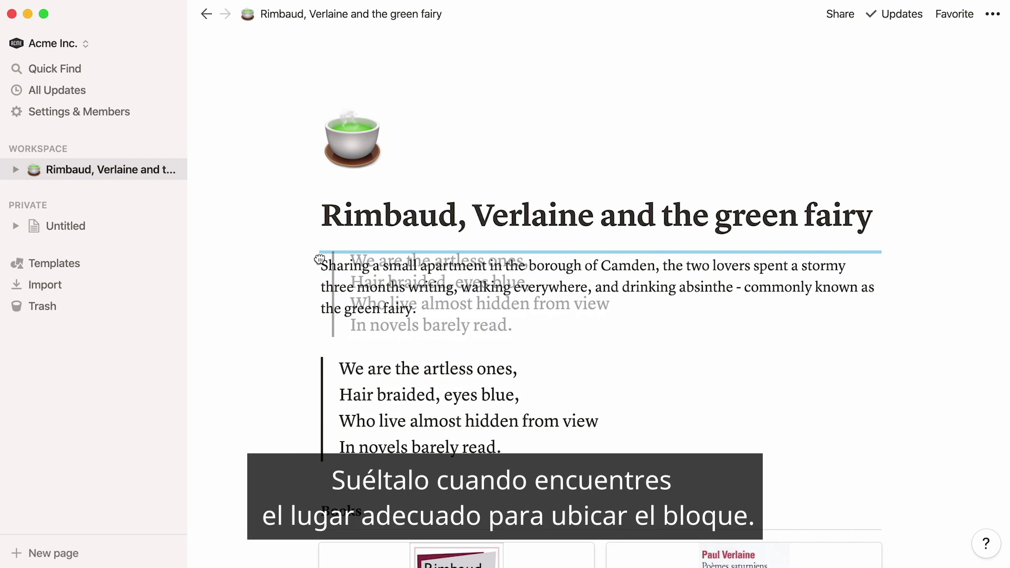
pyautogui.moveTo(319, 258); pyautogui.dragTo(319, 258)
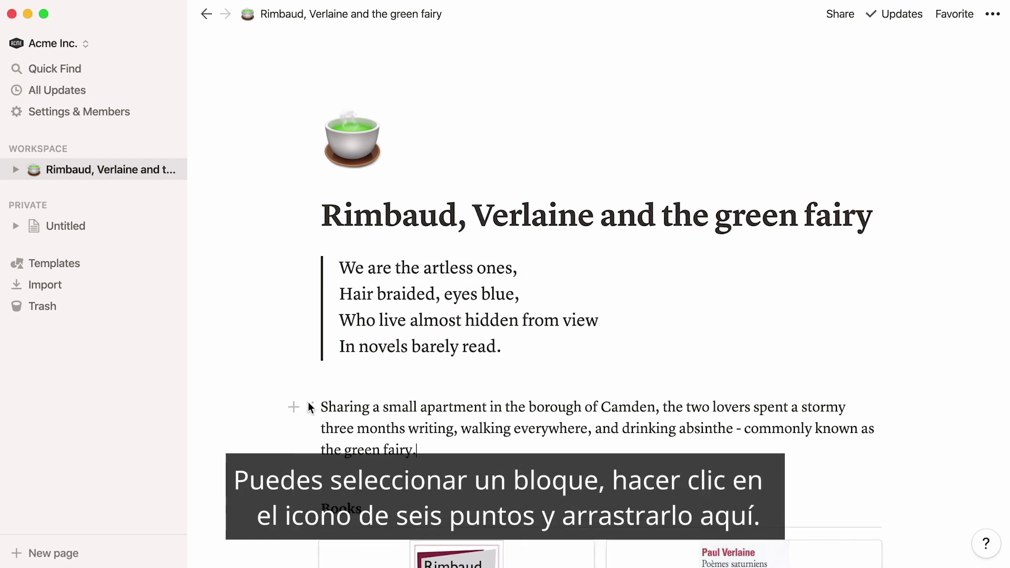
# Put the Camden paragraph beside the poem quote, widen the quote column, and delete the empty block
pyautogui.moveTo(308, 405); pyautogui.dragTo(289, 321)
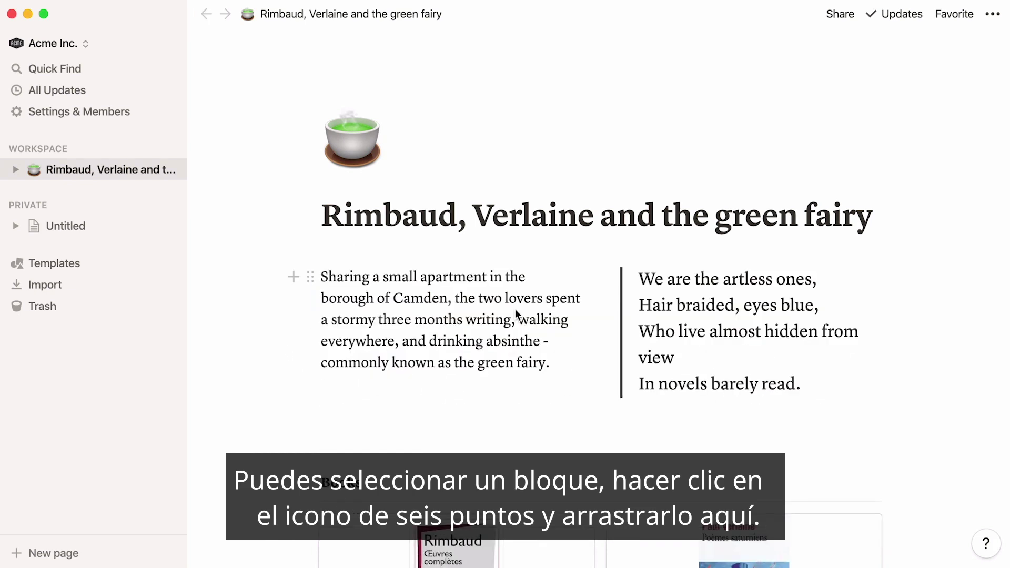
pyautogui.moveTo(562, 303); pyautogui.dragTo(532, 323)
pyautogui.click(248, 409)
pyautogui.press('BackSpace')
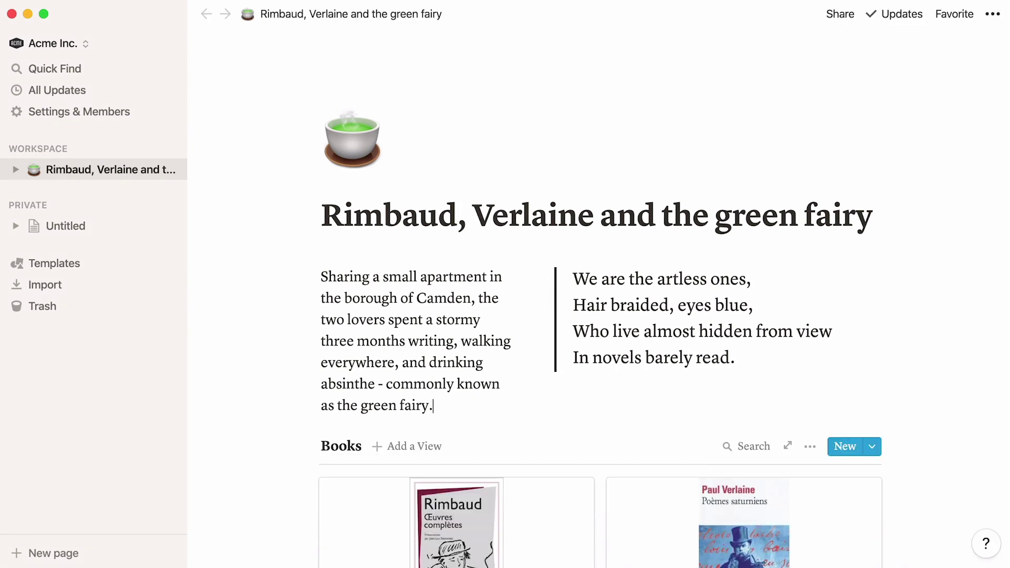